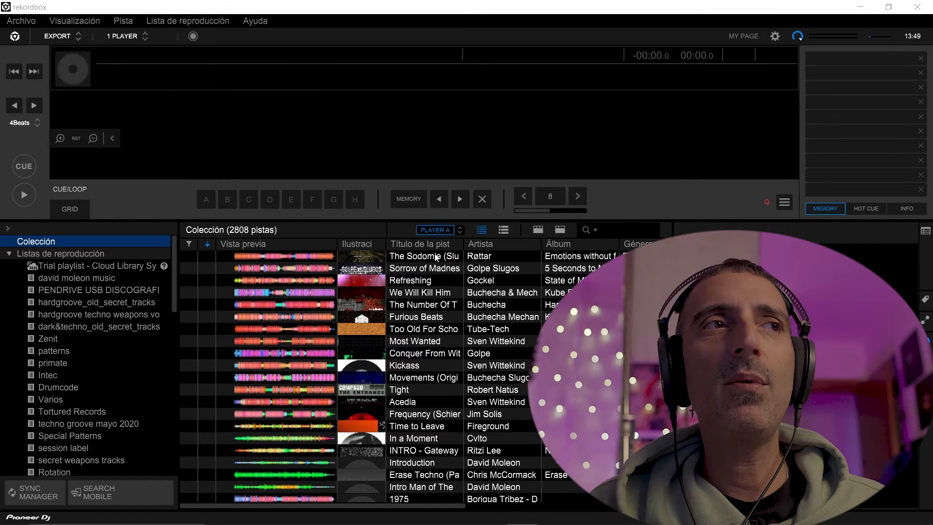
- Browse the tracks in the collection and select the recording REC-2023-10-27
click(436, 256)
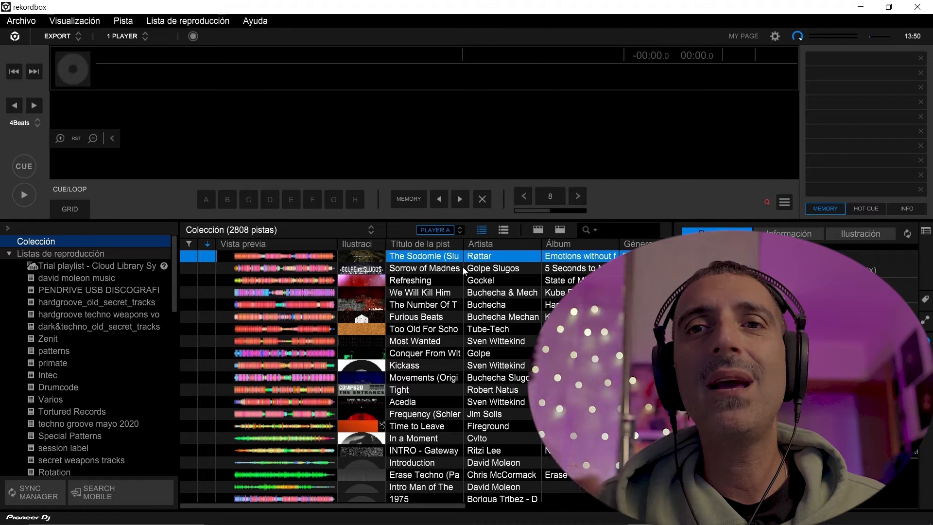
click(418, 271)
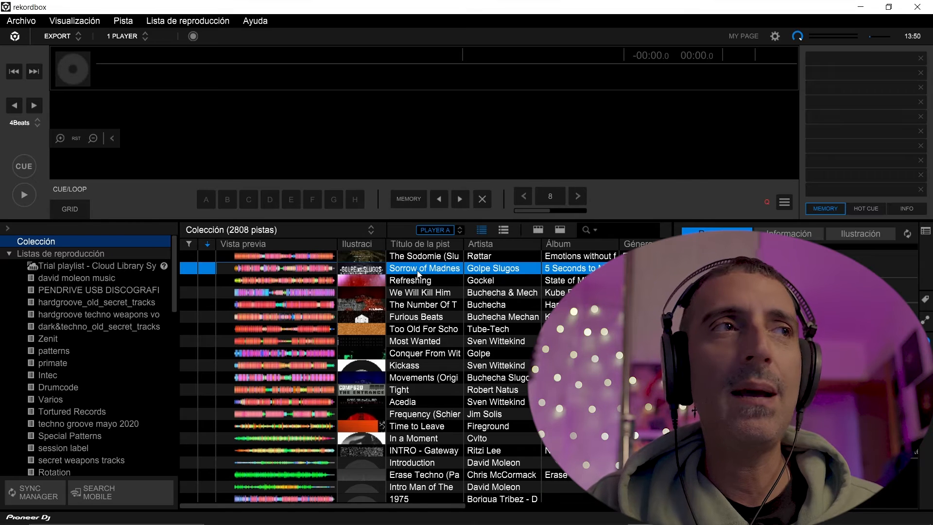
key(Down)
key(Up)
key(Up)
key(Up)
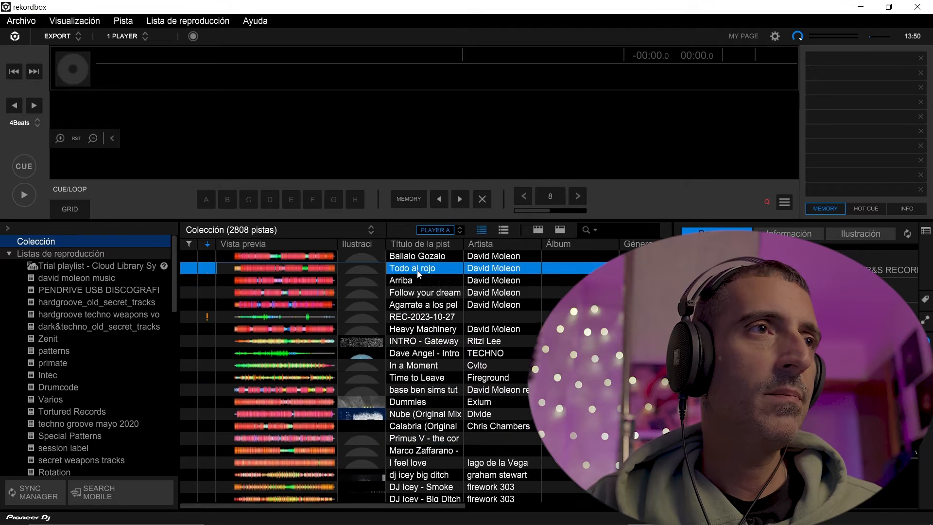
key(Up)
key(Down)
key(Down)
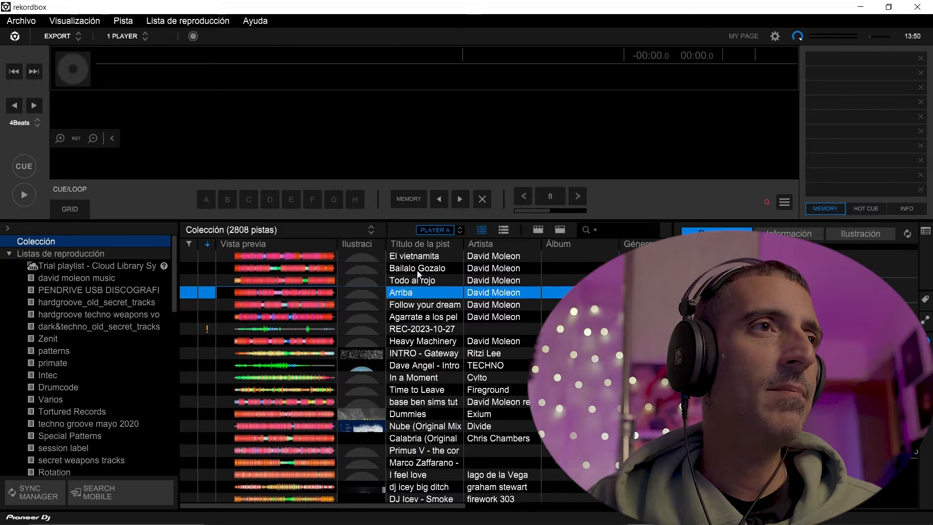
key(Down)
key(Down)
key(Down)
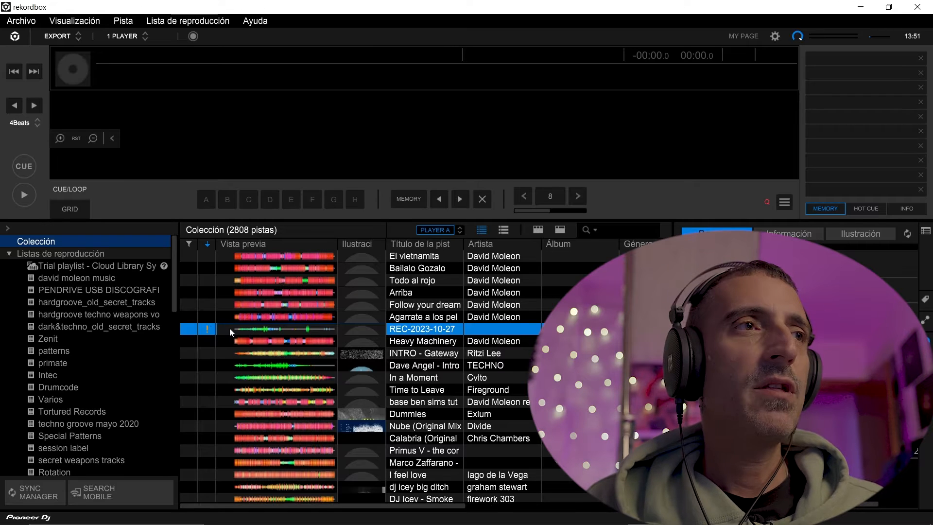
- Try to relocate the missing file of the track REC-2023-10-27 manually
mouse_move(209, 332)
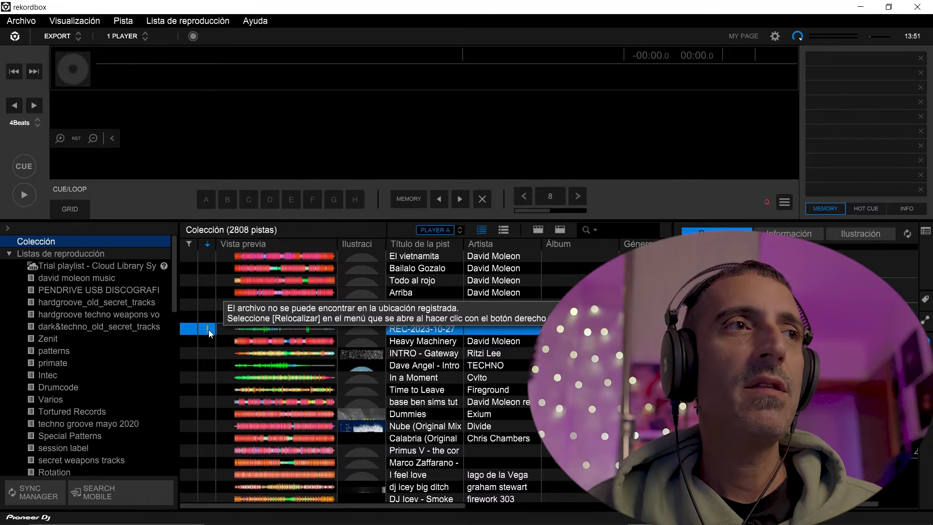
click(209, 330)
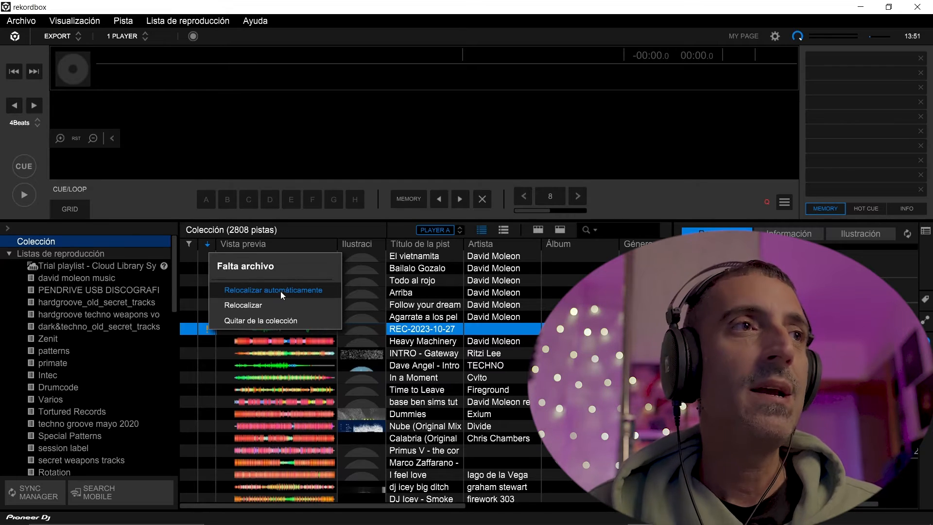
click(240, 304)
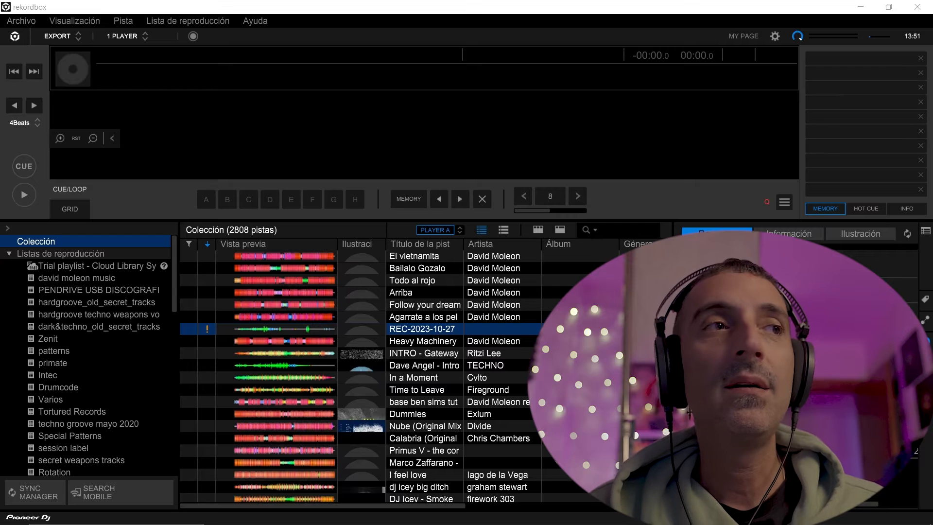
key(alt+Tab)
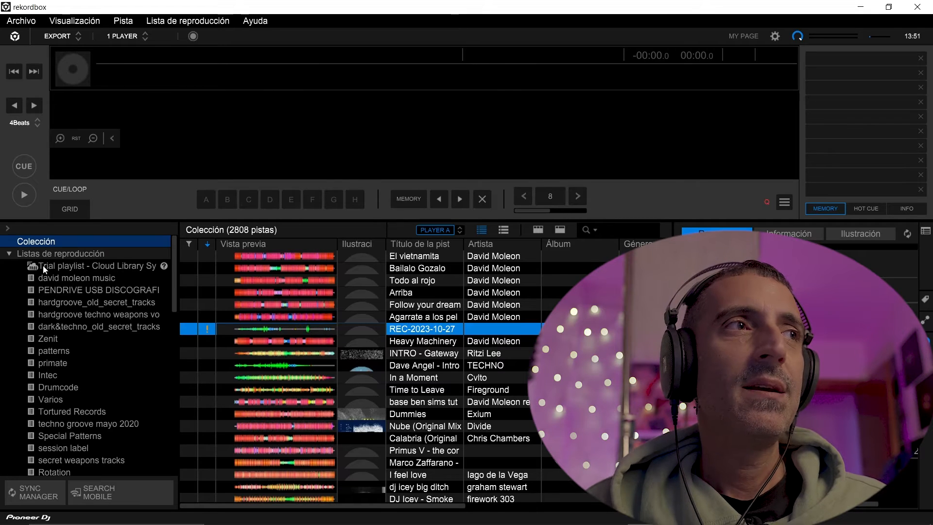
- Look through the tracks of the artist's own music playlist and of the BADAJOZ playlist
click(72, 281)
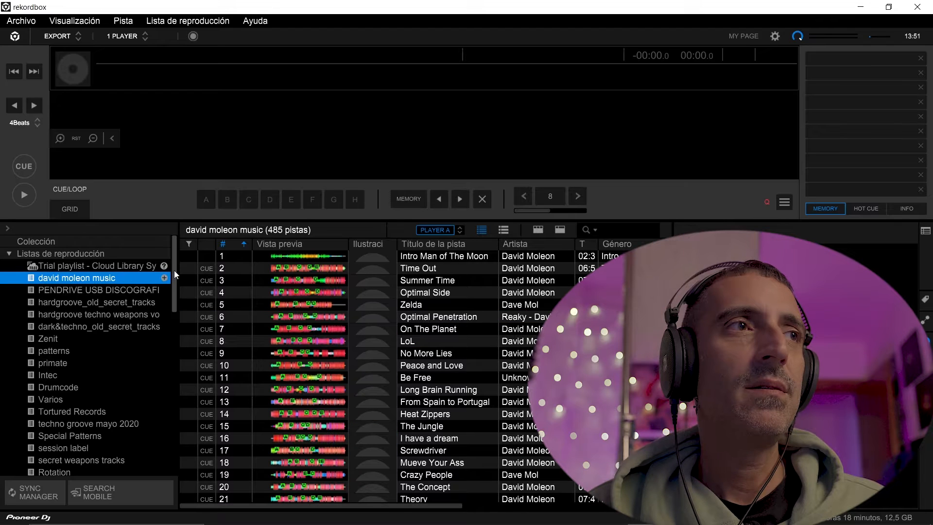
drag(173, 272, 163, 431)
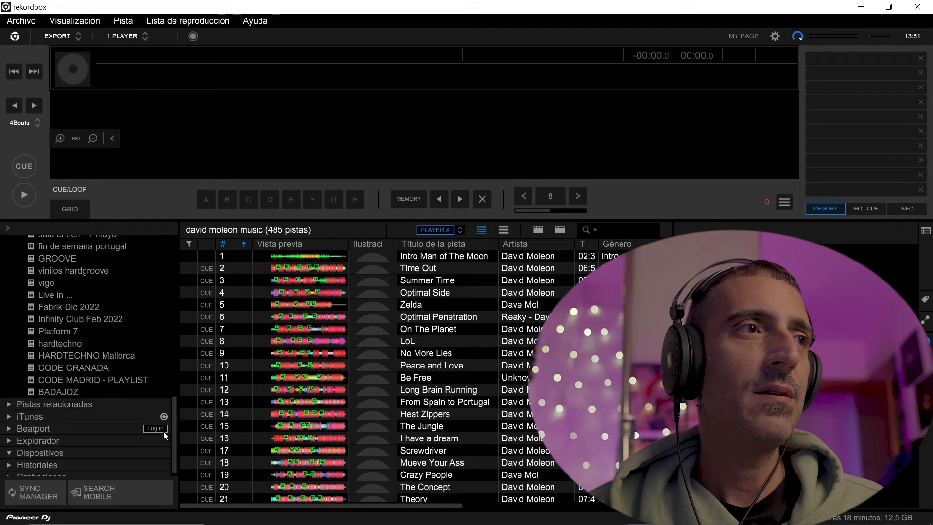
click(70, 392)
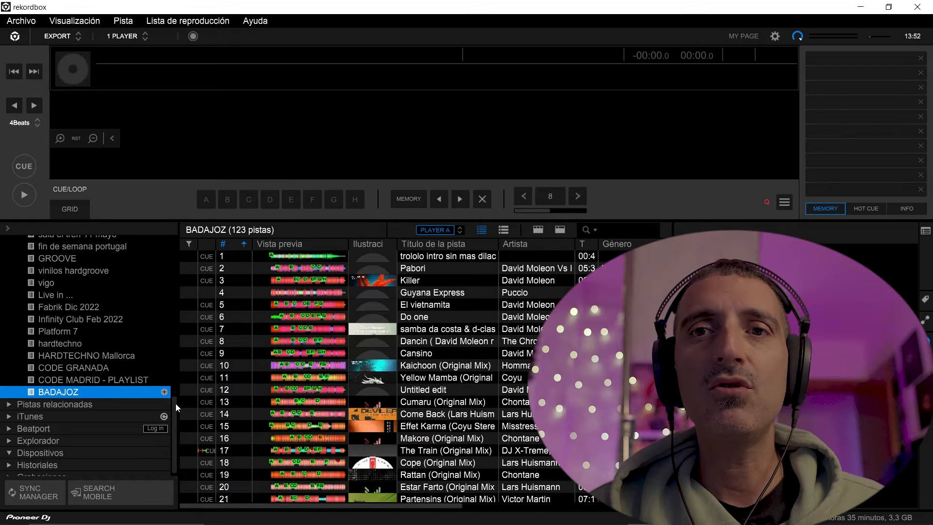
drag(175, 403, 170, 244)
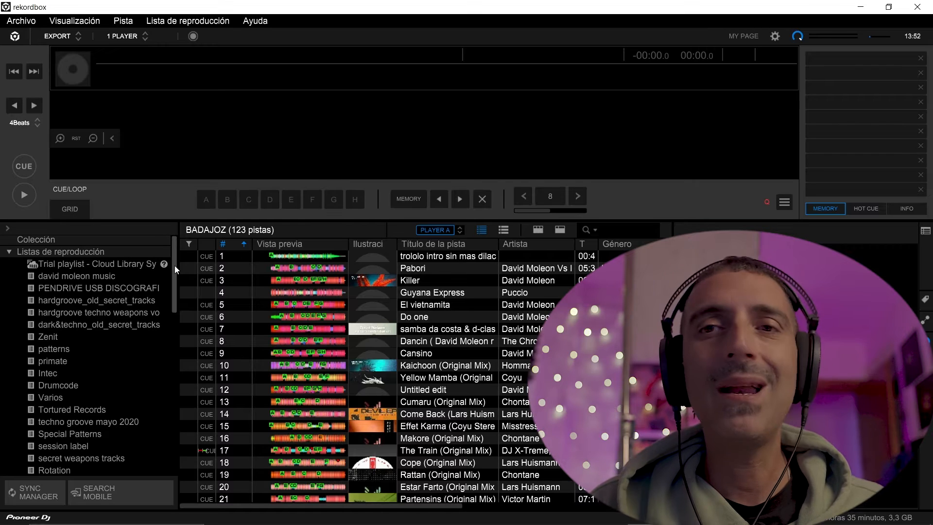
- Create a new playlist after BADAJOZ and name it test
scroll(132, 313, down, 10)
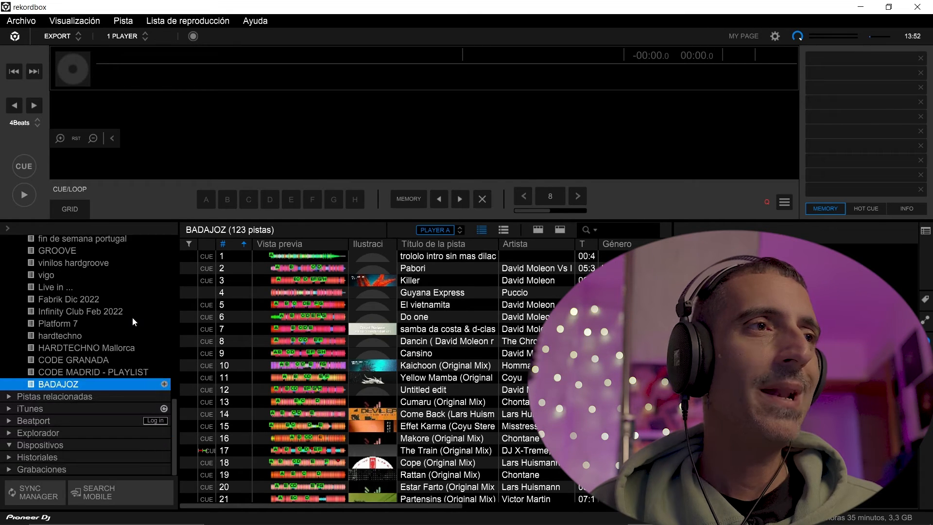
click(164, 384)
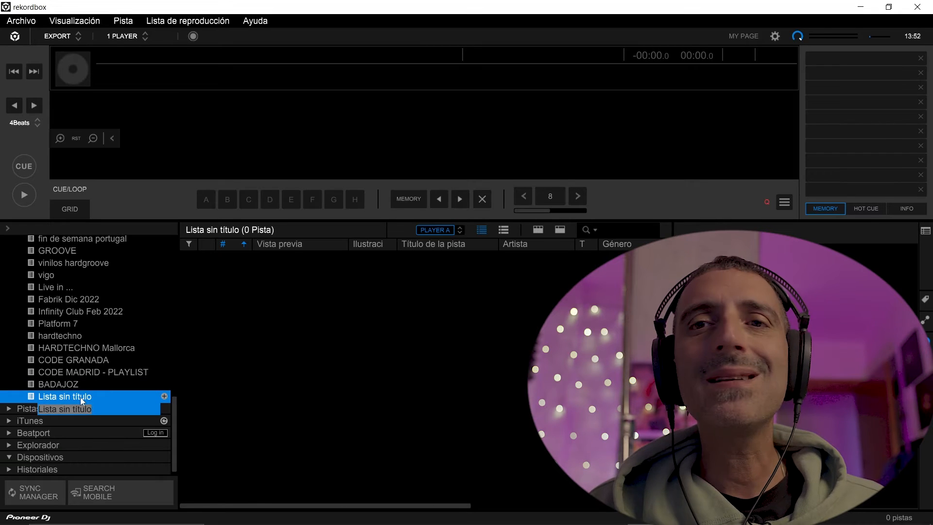
text(test)
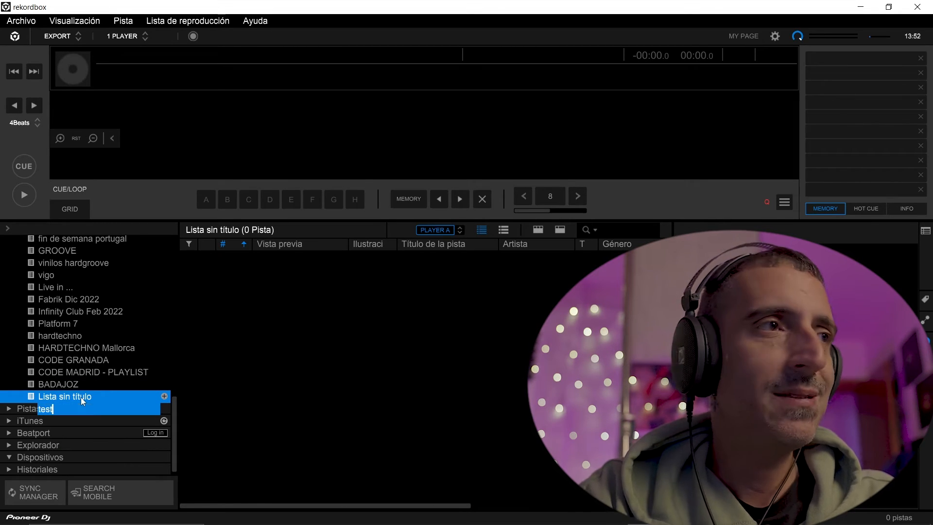
key(Return)
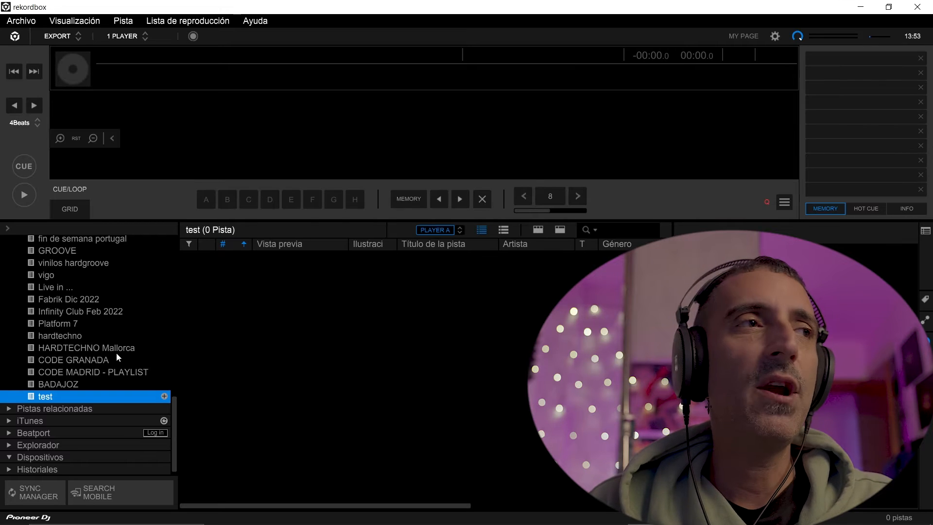
- Add the BADAJOZ tracks from Killer through Yellow Mamba to the test playlist and open that playlist
drag(177, 411, 181, 441)
click(51, 242)
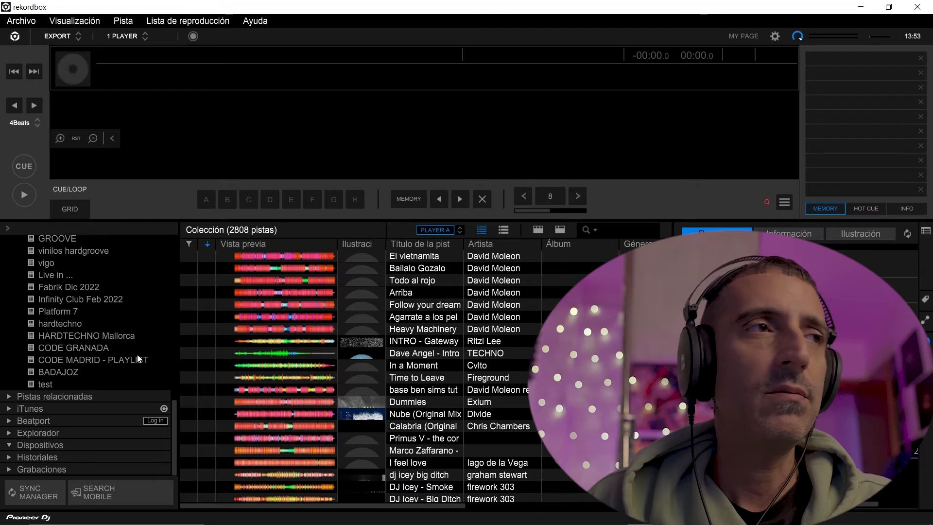
click(58, 371)
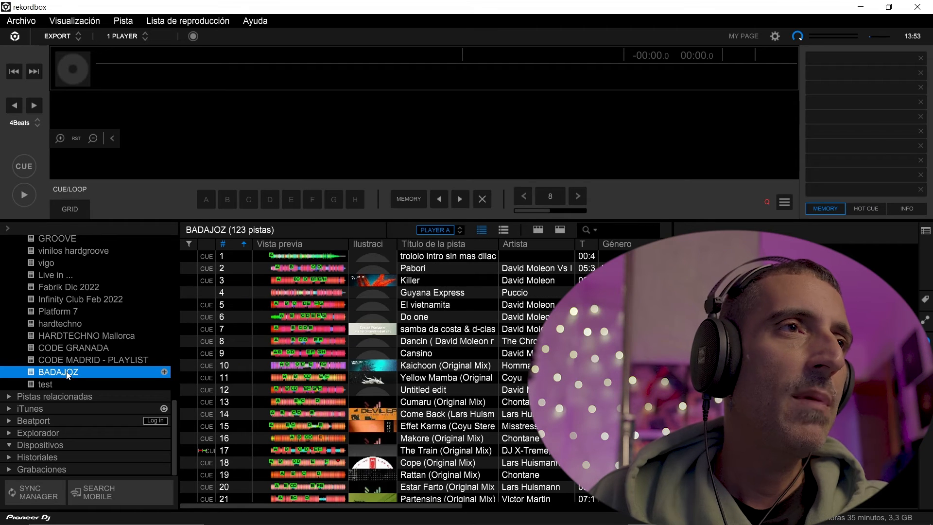
click(419, 283)
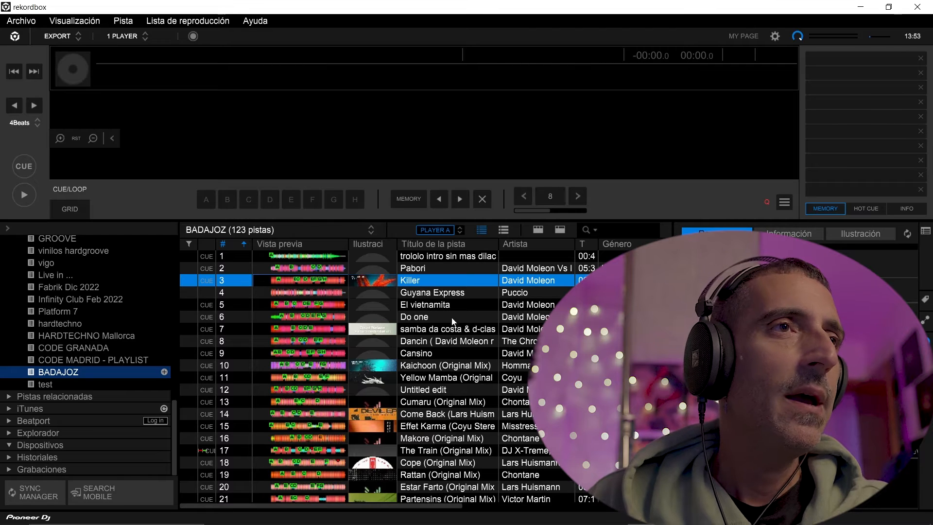
shift+click(440, 379)
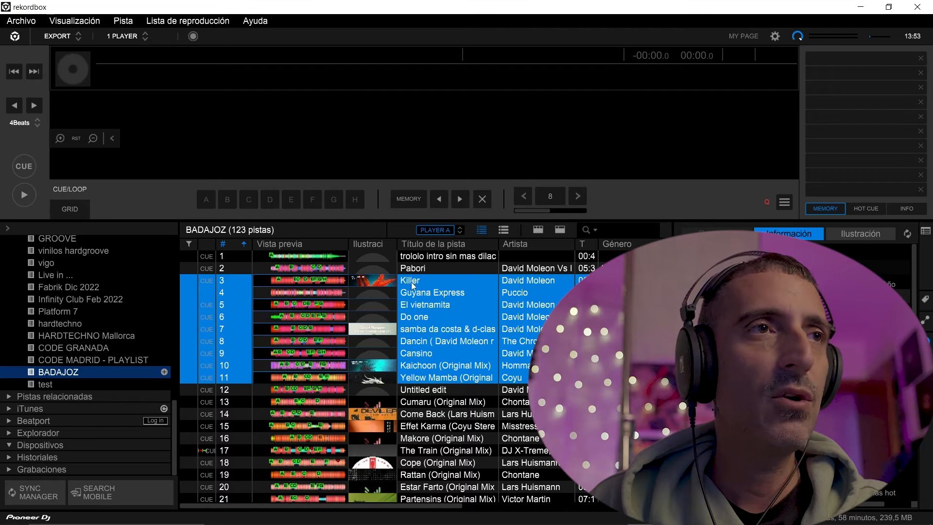
drag(412, 279, 68, 387)
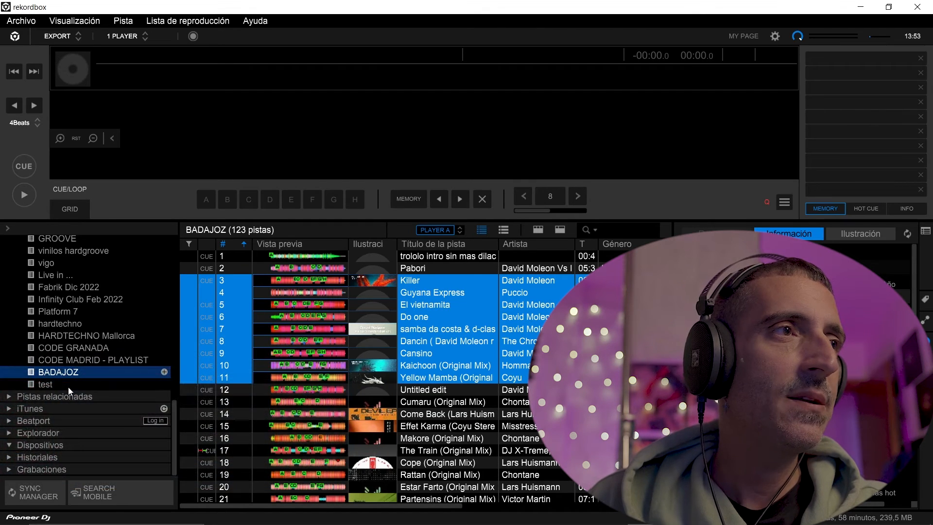
click(68, 387)
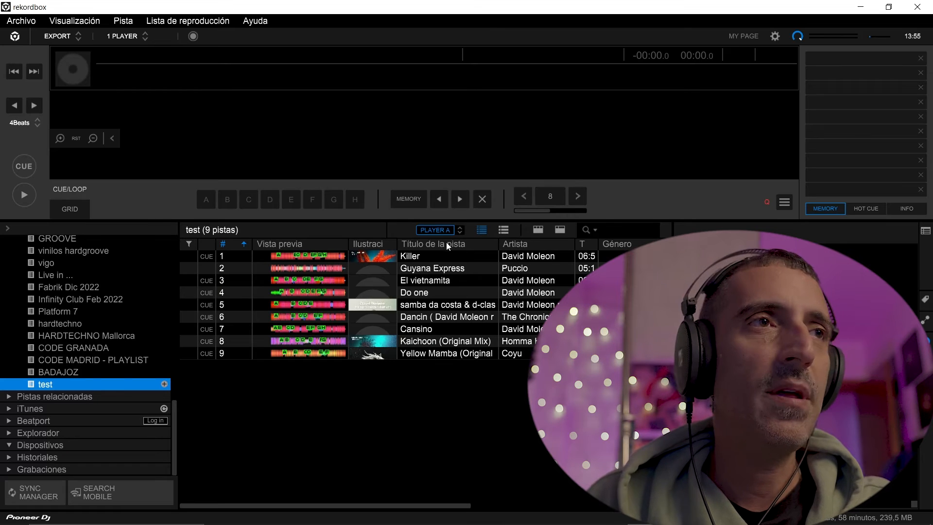
click(421, 257)
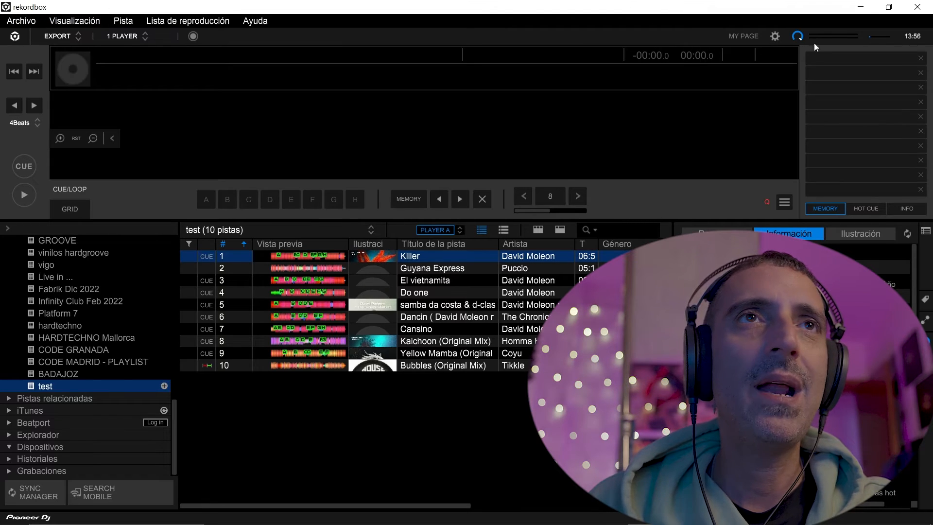
- Review the DJ System preferences for category, sorting, column, my settings, hot cue and device
click(775, 37)
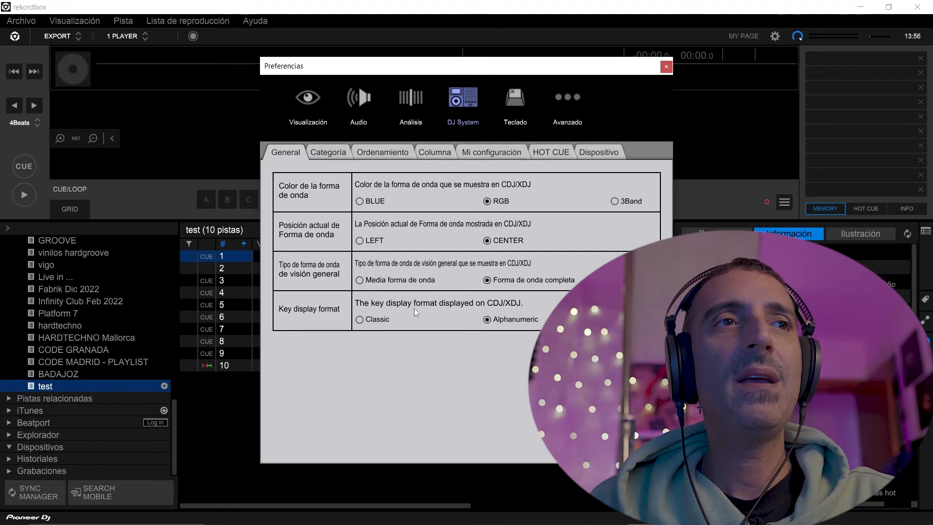
click(328, 152)
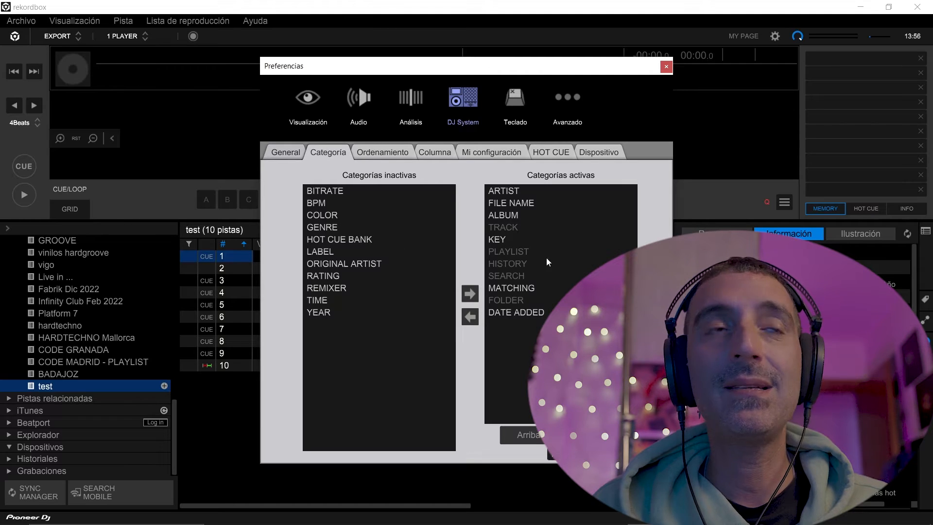
click(363, 154)
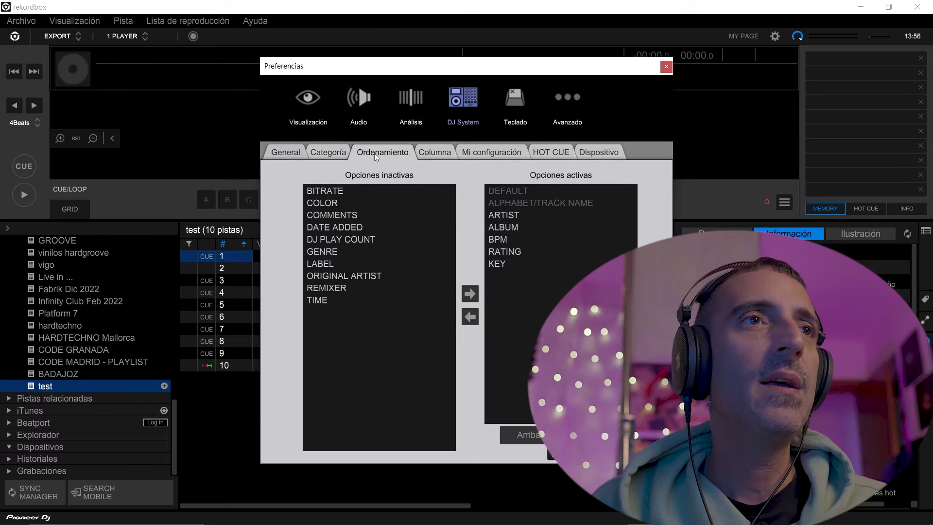
click(443, 156)
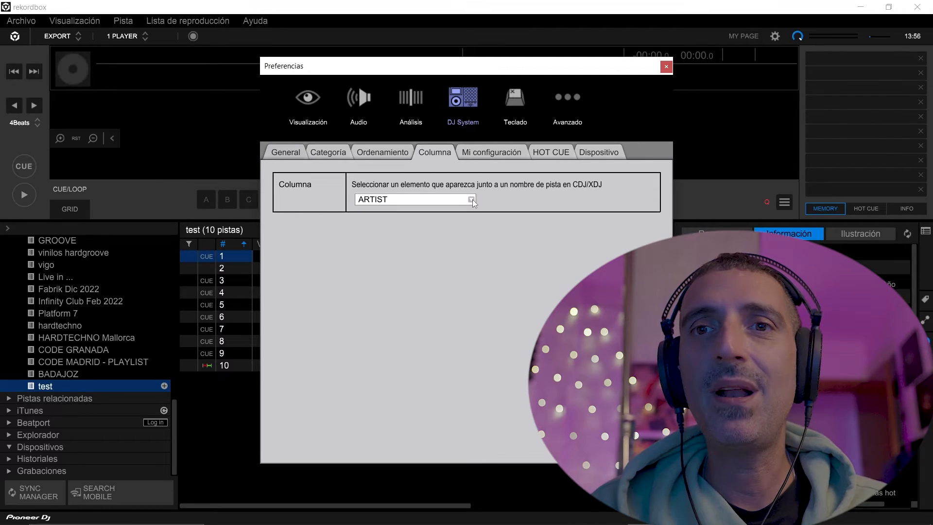
click(492, 152)
click(552, 152)
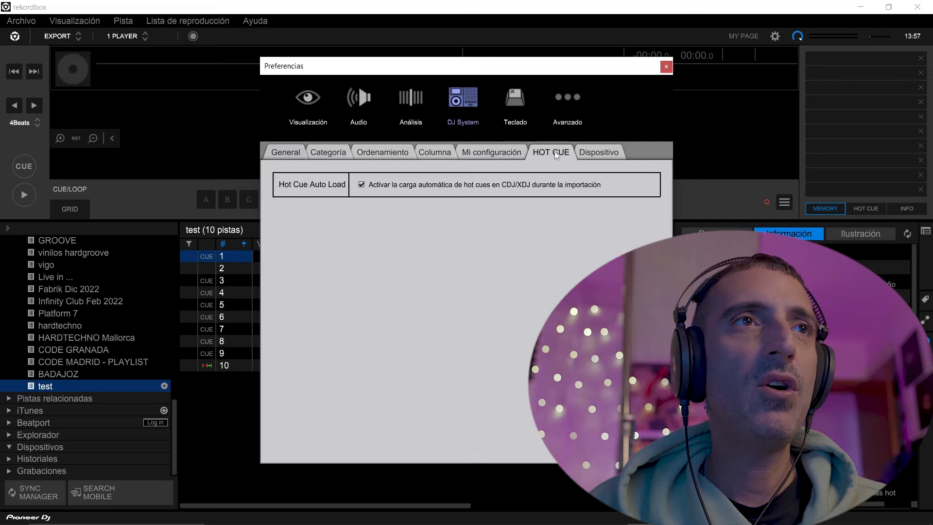
click(608, 152)
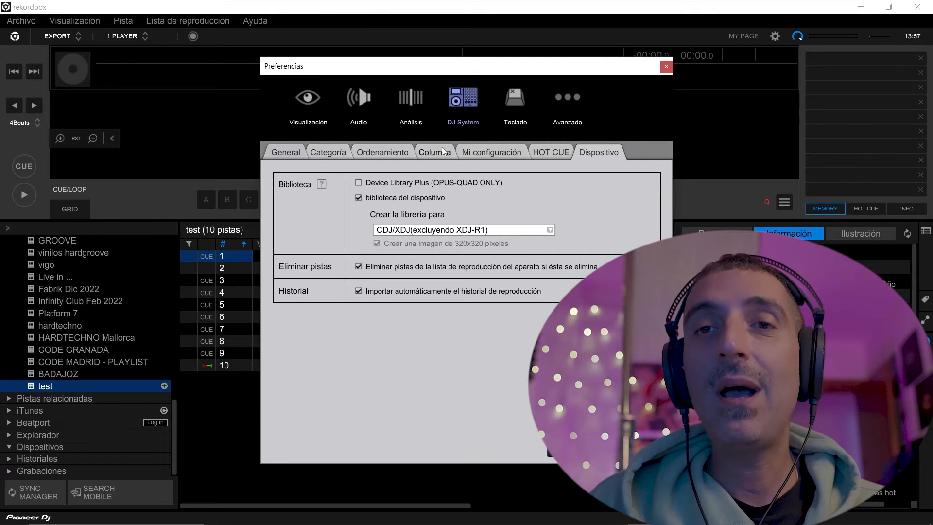
- Set the track analysis mode to normal and the BPM range to 88-175 in the preferences
click(409, 98)
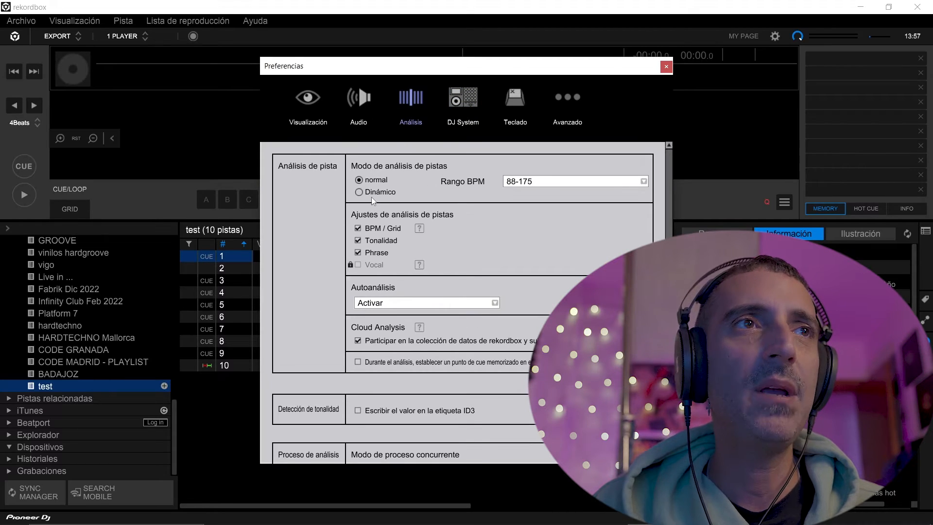
click(359, 193)
click(362, 180)
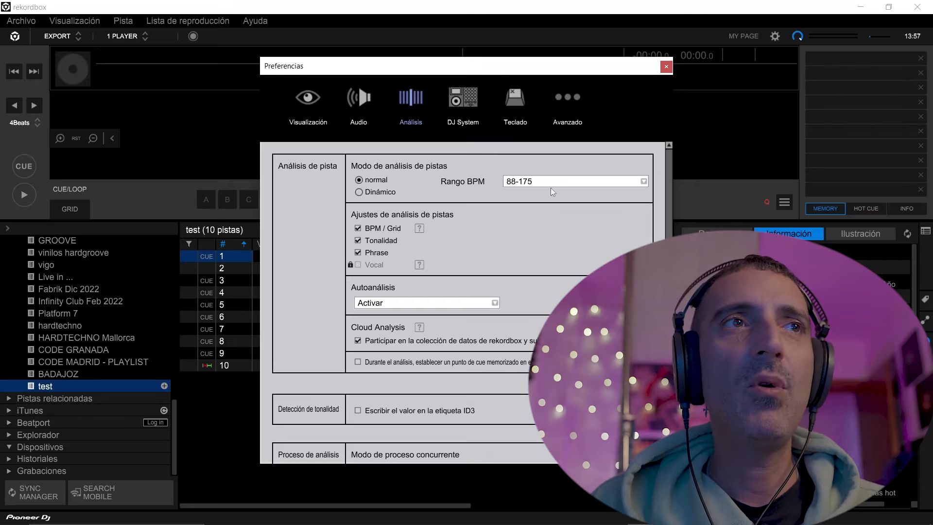
click(575, 183)
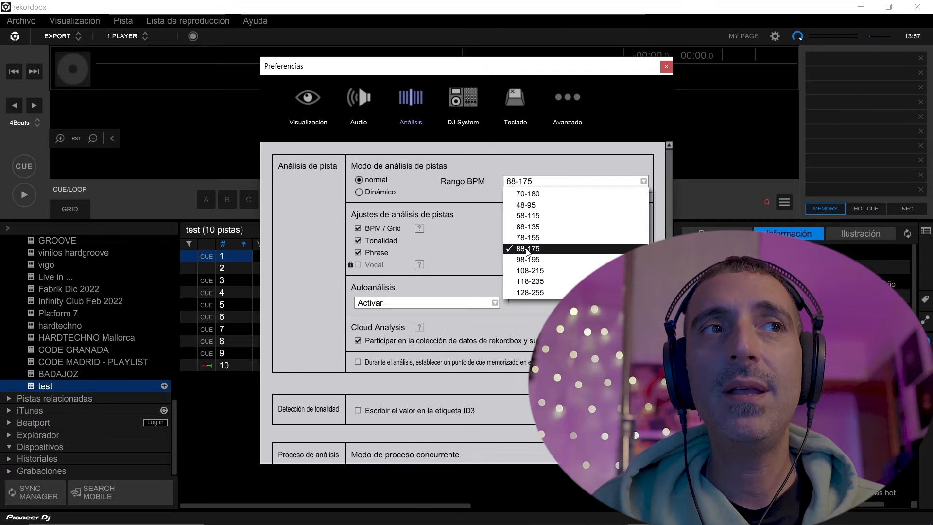
click(527, 249)
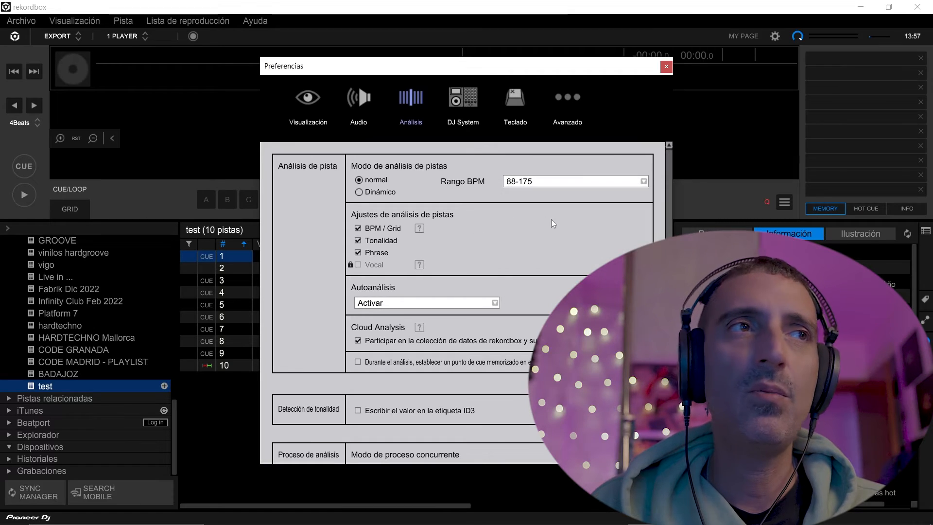
- Set the track auto-analysis preference to Desactivar and restore it to Activar
click(450, 304)
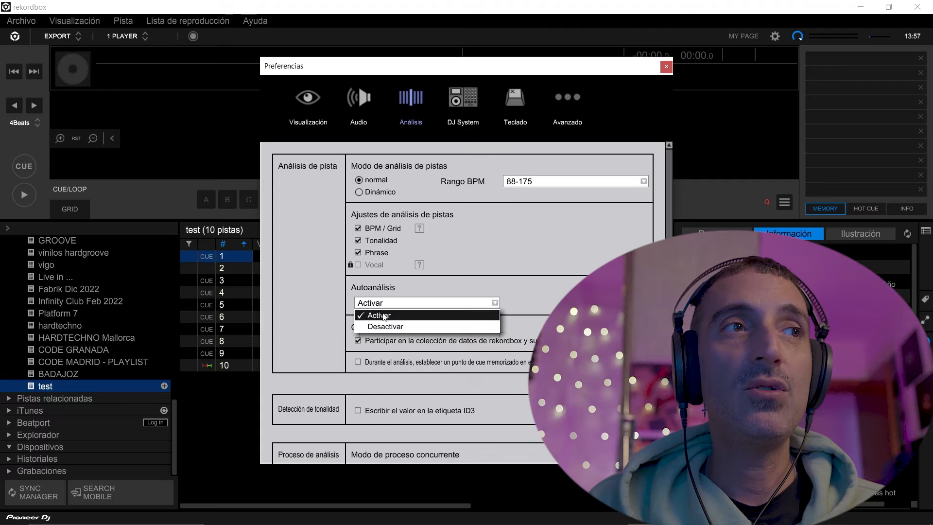
click(394, 327)
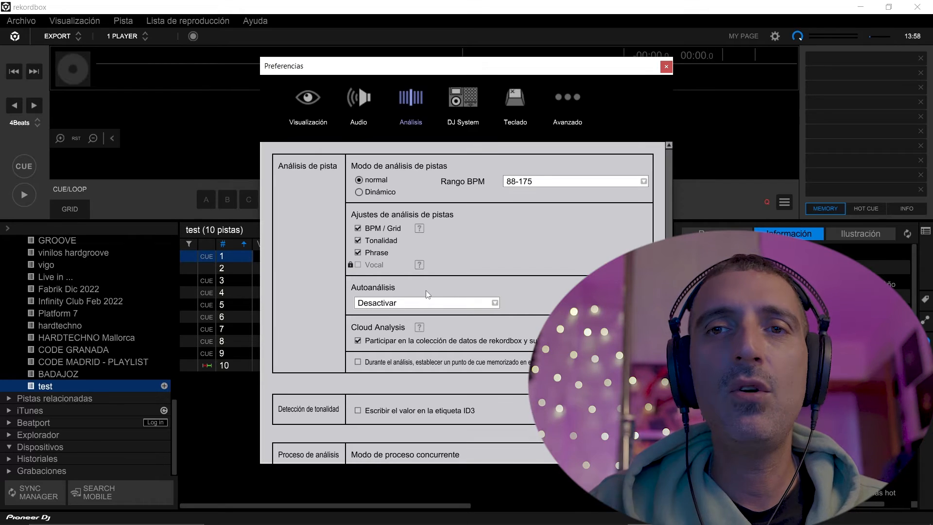
click(426, 302)
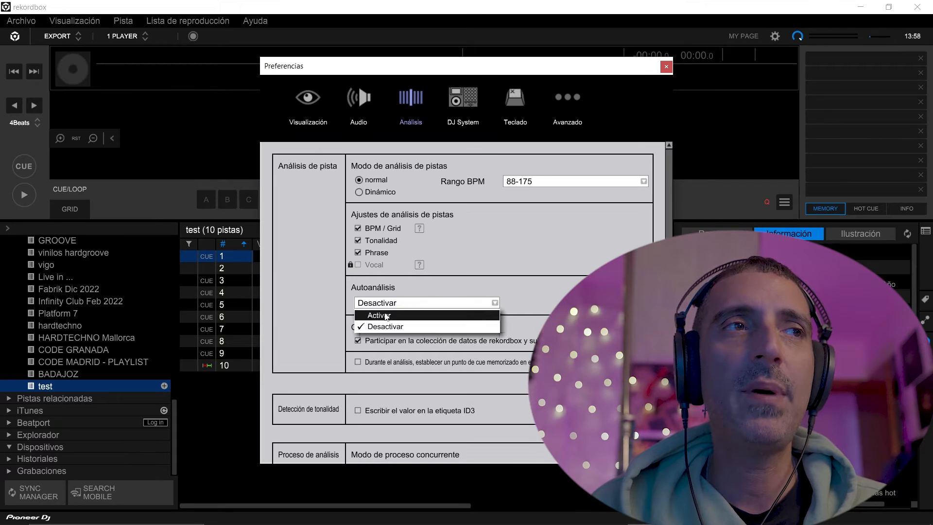
click(387, 315)
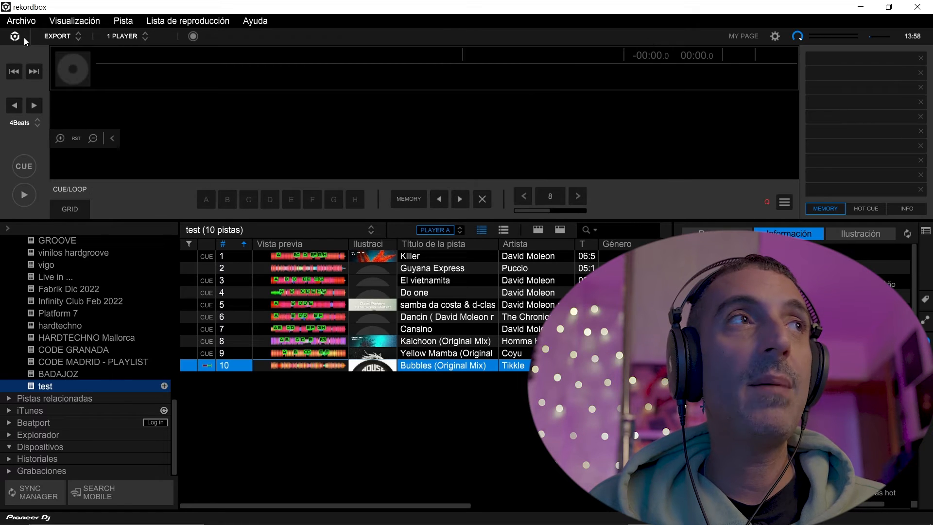
- View the Performance mode with its four-deck layout and return to Export mode
click(59, 37)
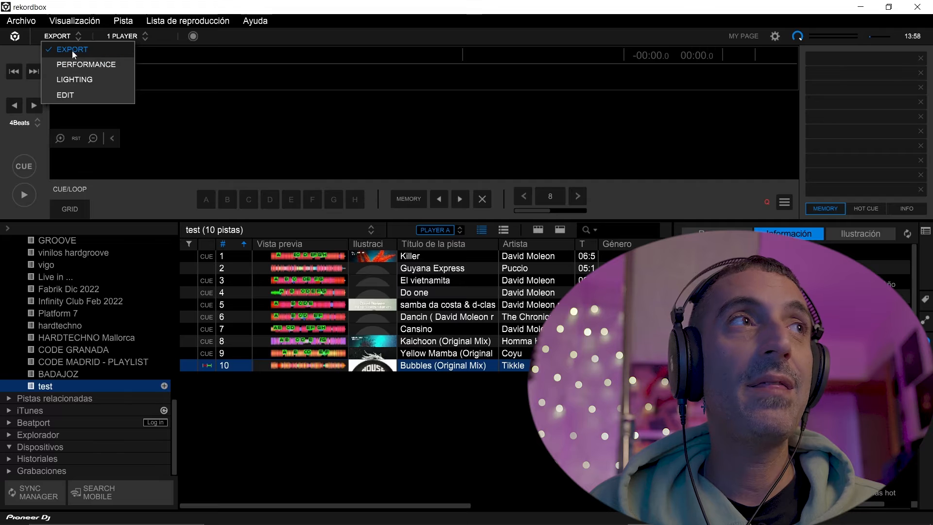
click(76, 50)
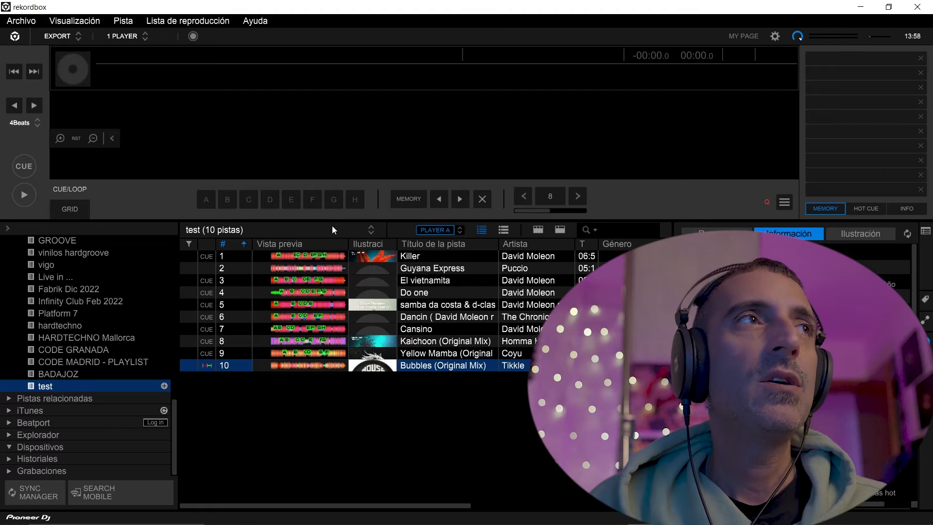
click(68, 36)
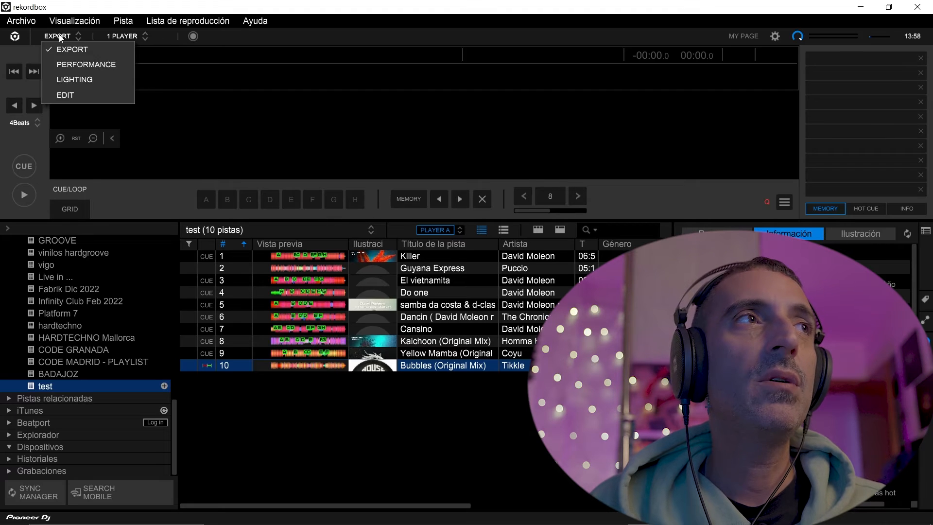
click(71, 64)
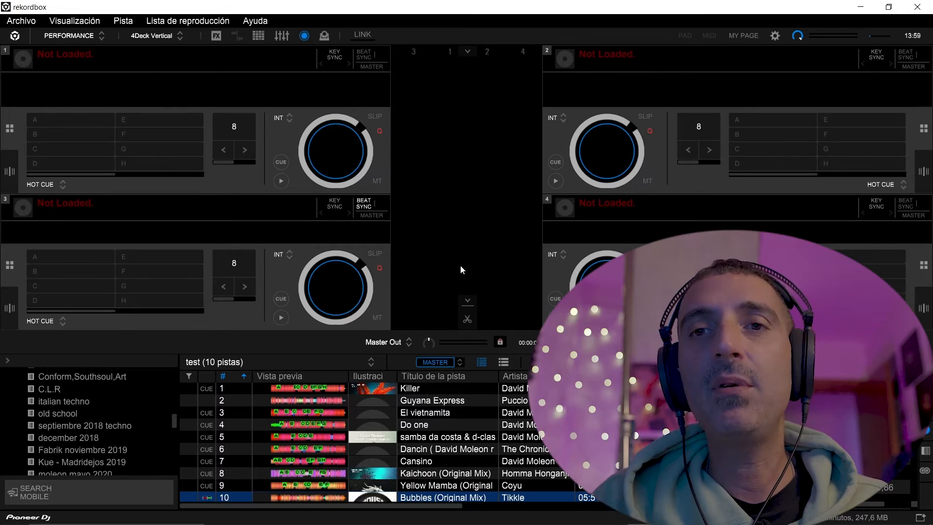
click(88, 36)
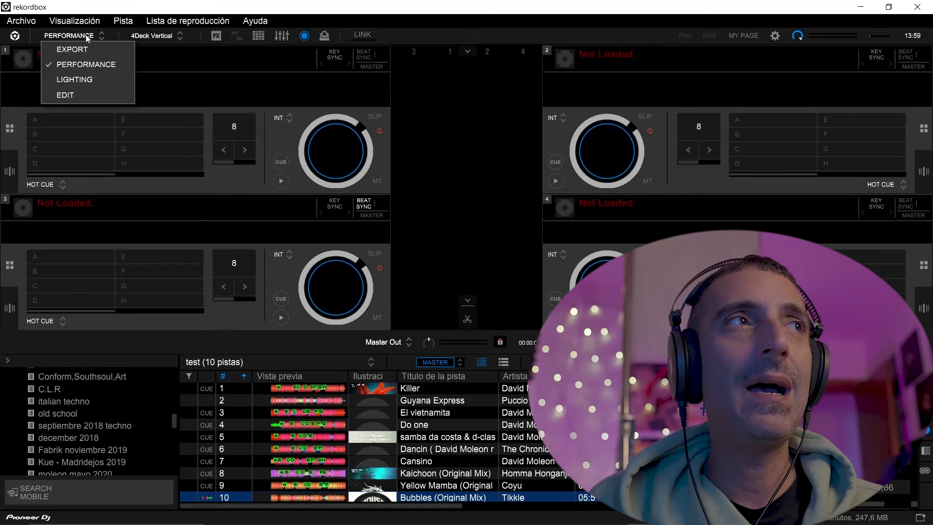
click(80, 46)
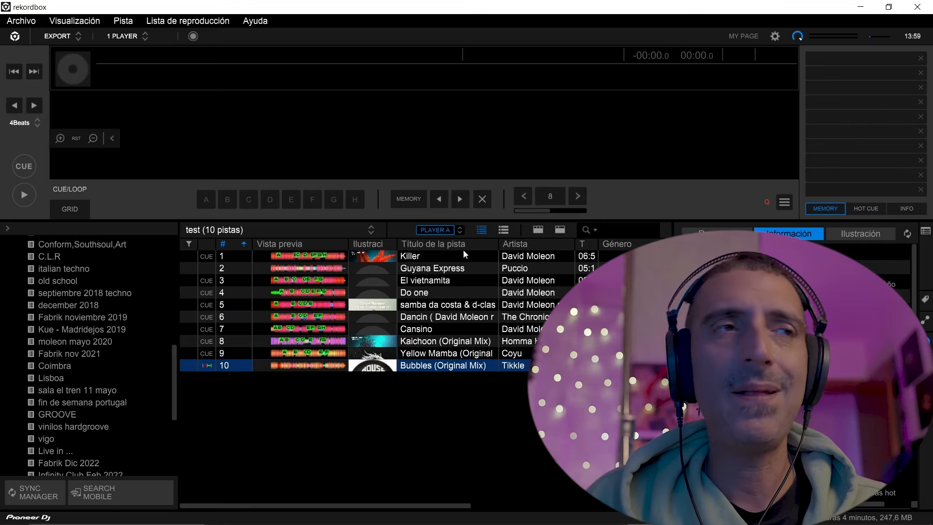
- Load Bubbles (Original Mix) into the player, bring its first kick near the playhead and show the hot cue list
double_click(448, 368)
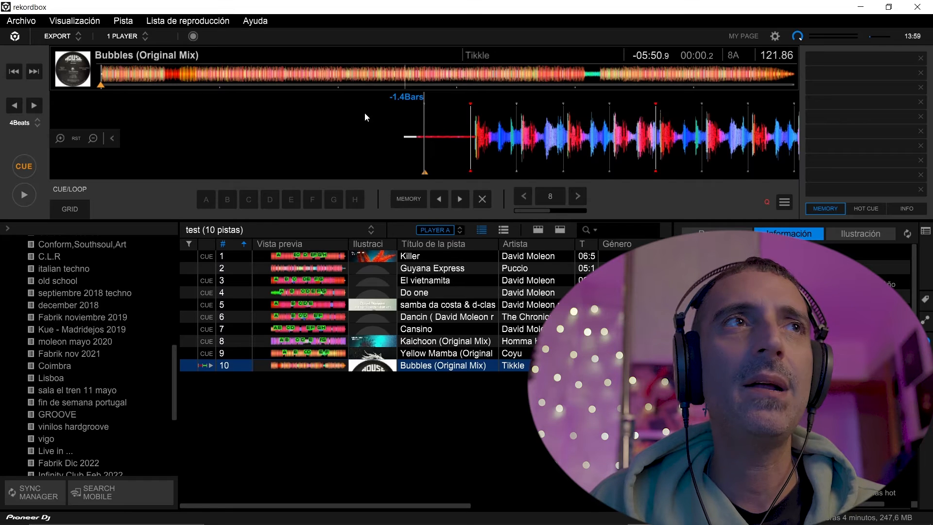
drag(479, 137, 433, 134)
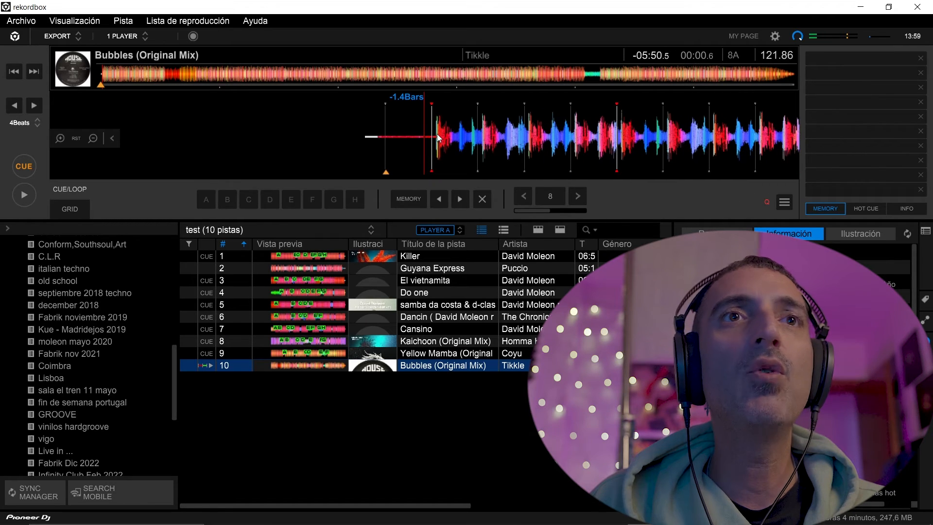
click(863, 209)
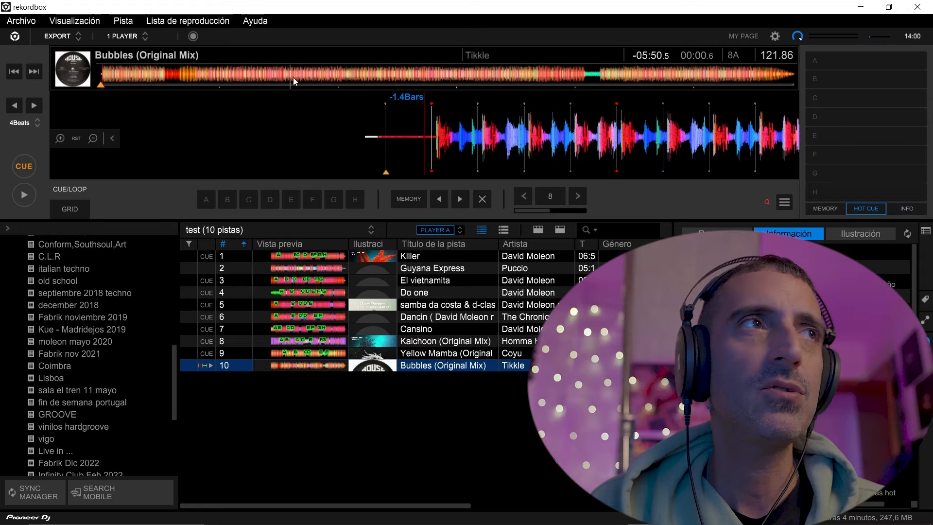
- Align the playhead with the first kick of Bubbles and set the beat grid's first beat there
drag(521, 137, 510, 138)
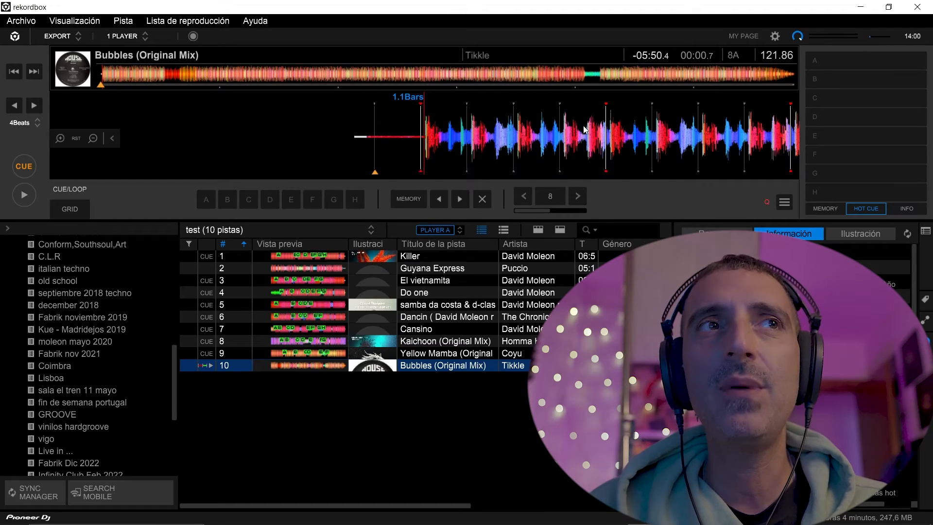
drag(422, 129, 427, 130)
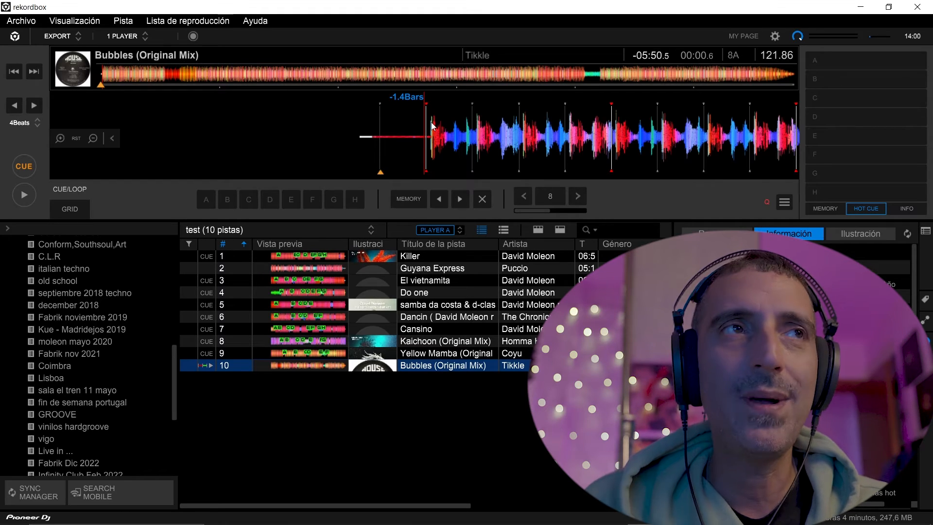
drag(443, 128, 437, 130)
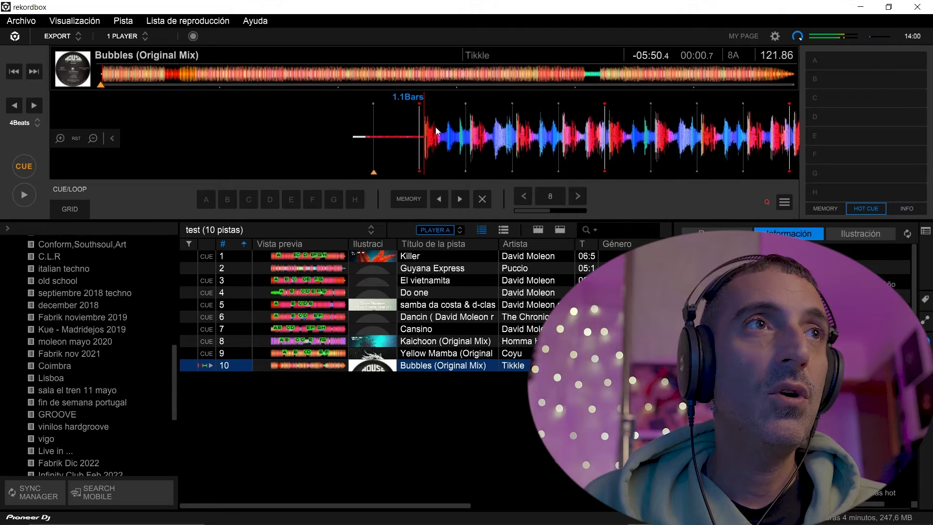
click(82, 209)
click(104, 205)
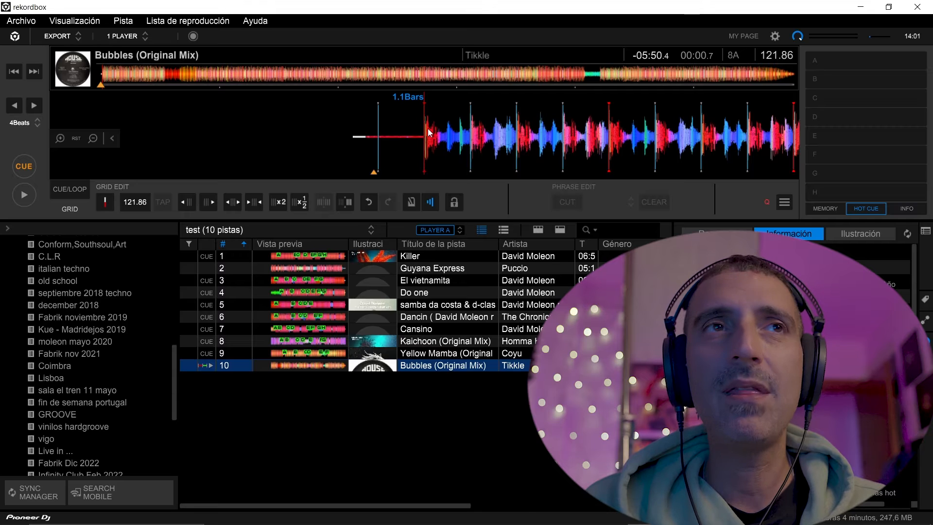
- Check the beat grid alignment of Bubbles around 00:40 and at the end of the breakdown around 04:12
click(180, 77)
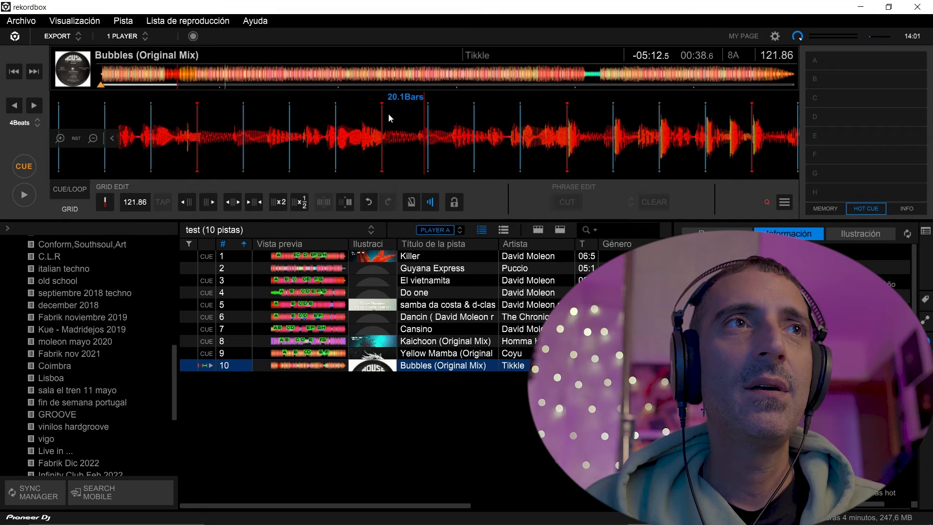
drag(567, 138, 309, 137)
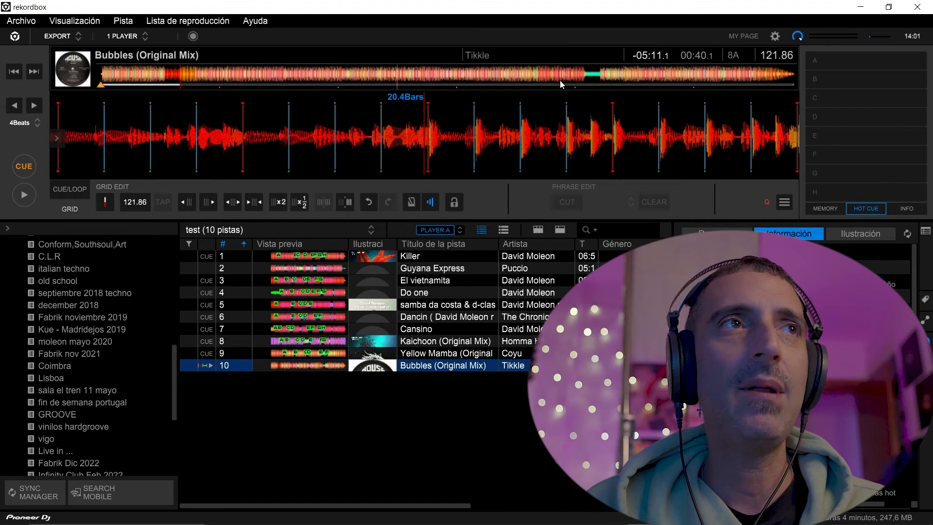
click(599, 79)
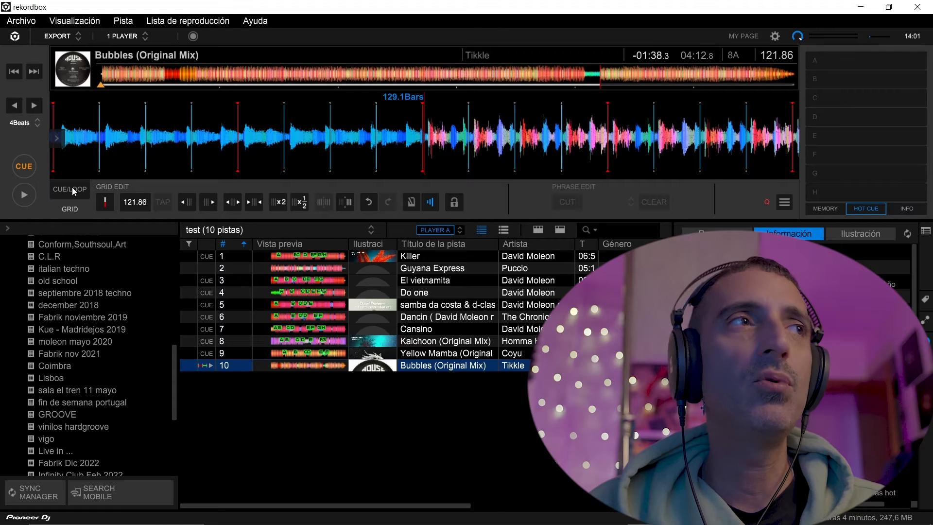
click(24, 194)
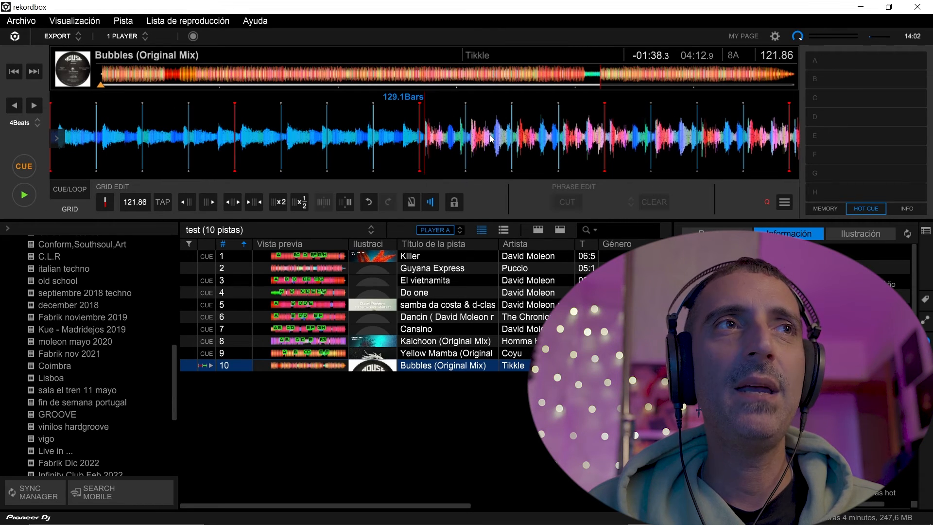
drag(490, 135, 490, 135)
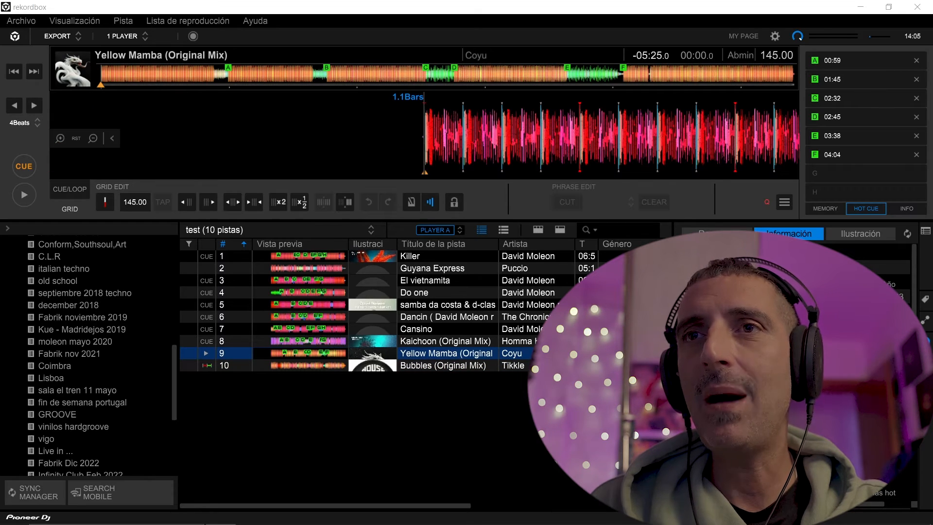
- Add the track coffe blackv1 to the test playlist and load it into the player
drag(932, 413, 511, 412)
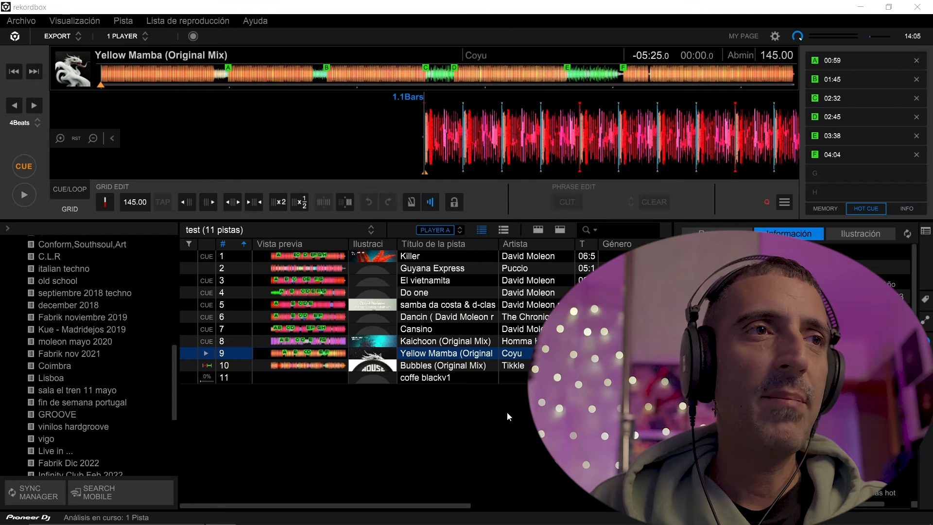
click(443, 380)
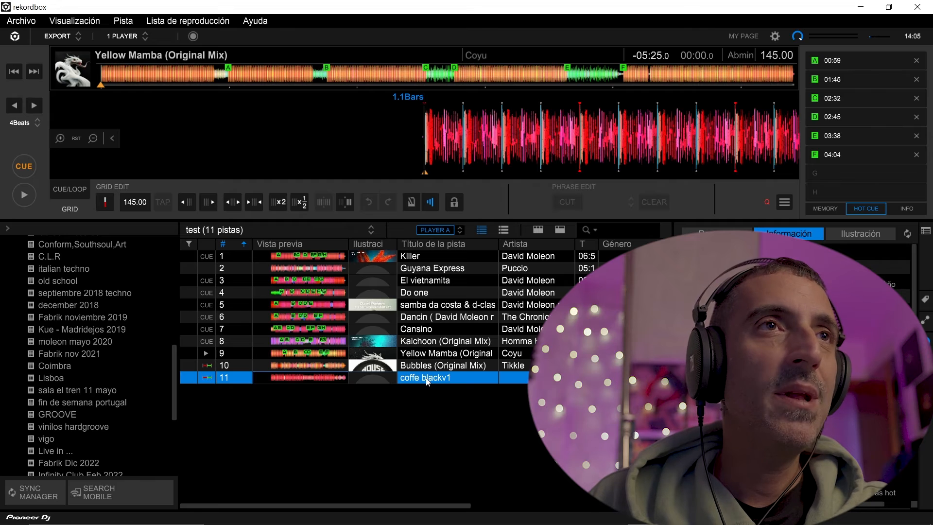
drag(436, 381, 377, 130)
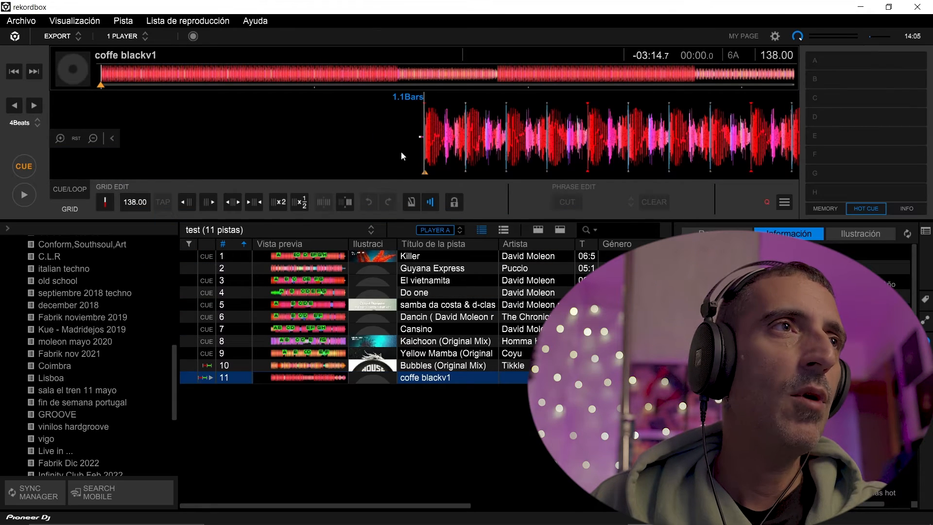
- Check the beat grid alignment of coffe blackv1 at its first kick and at the drop around 01:51
drag(457, 144, 467, 139)
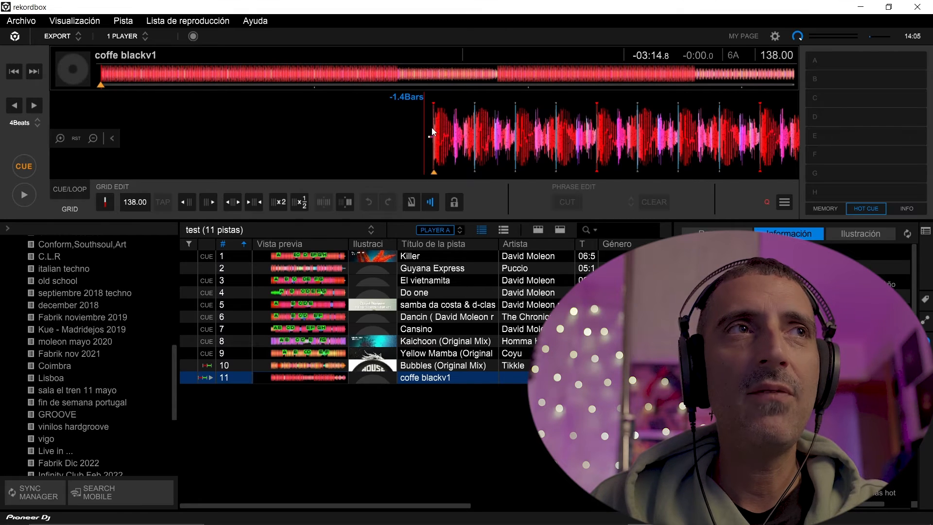
click(494, 71)
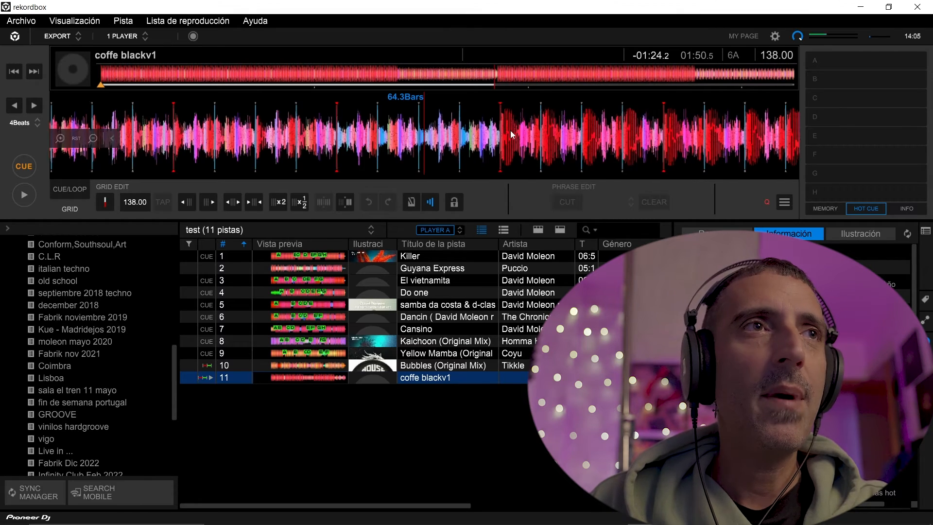
drag(510, 131, 438, 129)
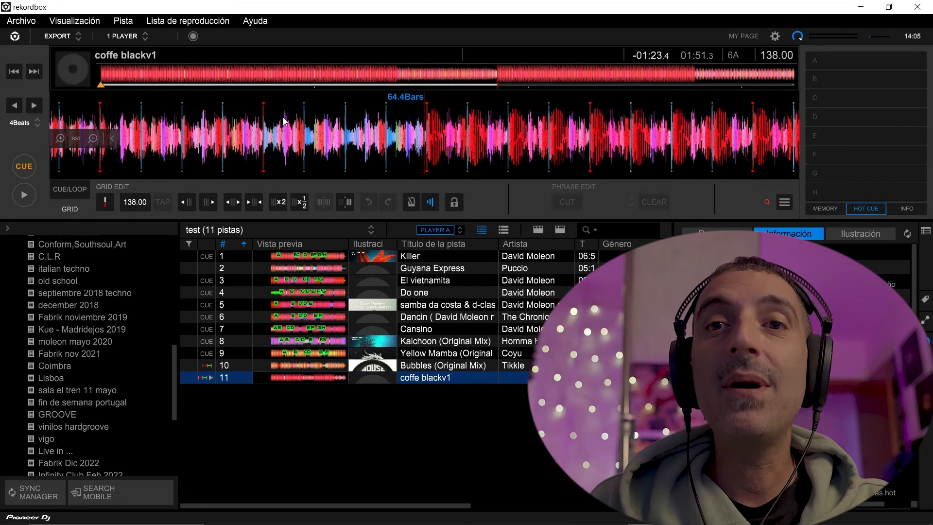
- Set the cue point on the first beat of coffe blackv1 and store hot cue A there at 00:00
click(102, 73)
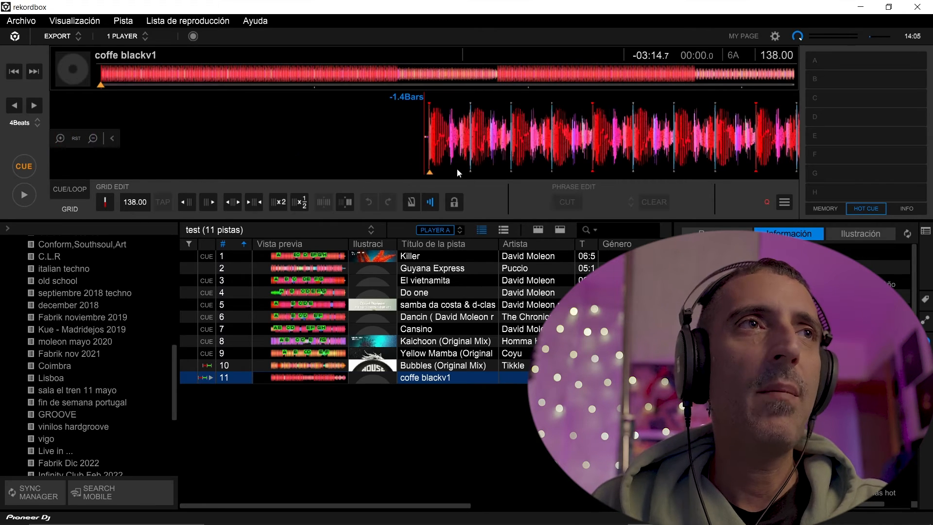
click(28, 169)
click(28, 168)
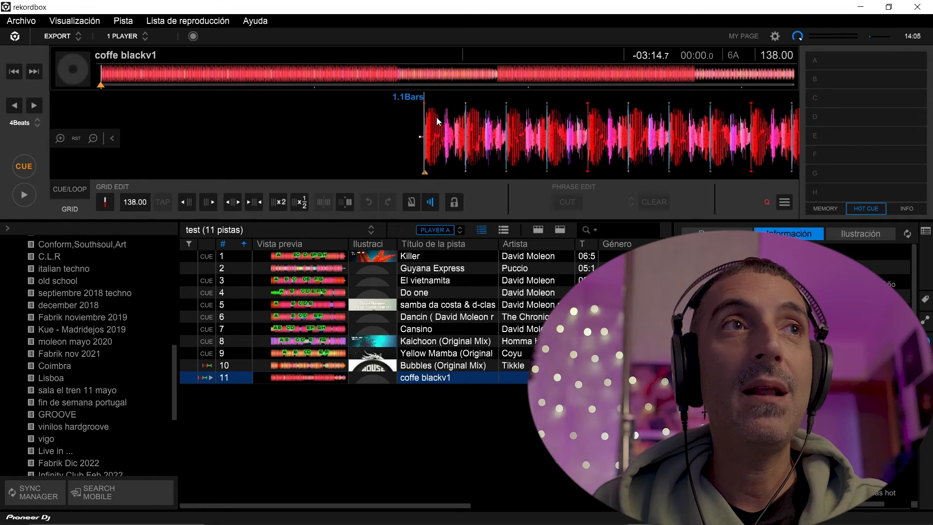
mouse_move(438, 136)
mouse_down()
mouse_move(419, 134)
mouse_move(431, 132)
mouse_up()
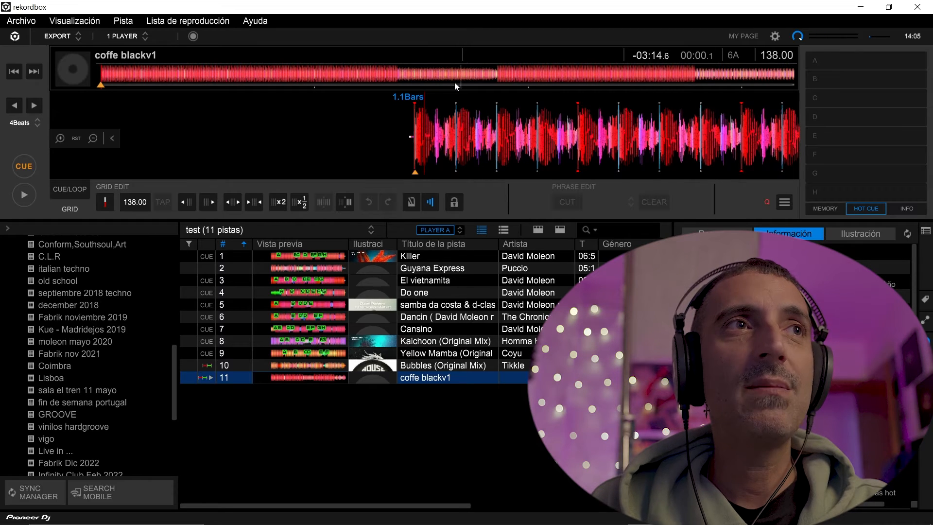
click(15, 153)
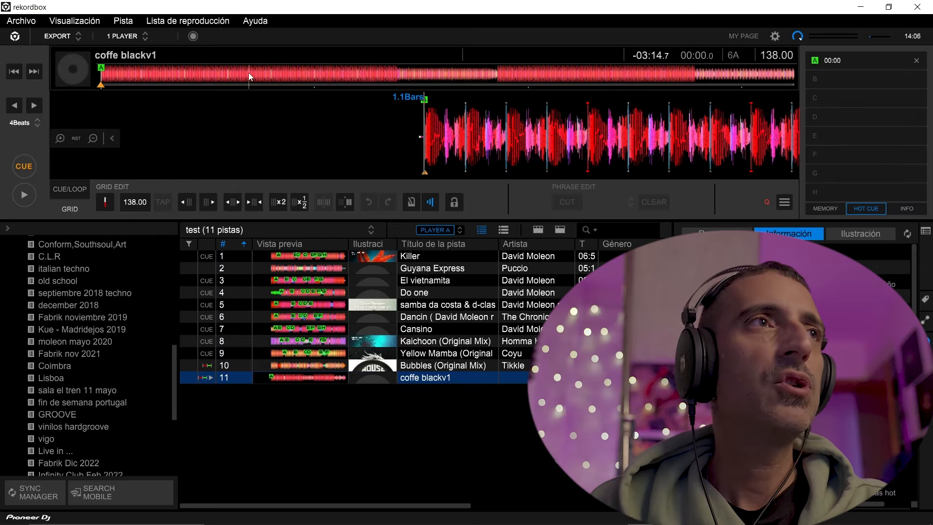
- Set the cue point at bar 33.1 of coffe blackv1 and store hot cue B there at 00:55
click(233, 77)
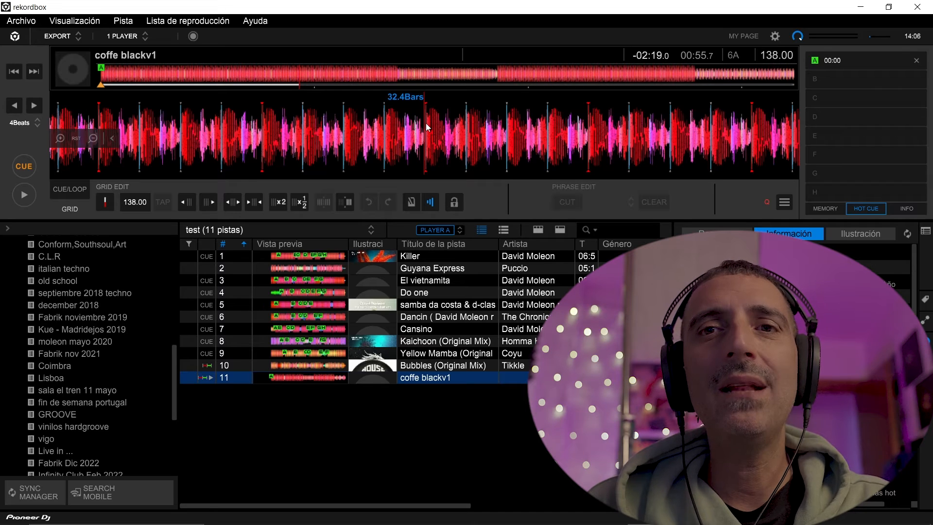
click(30, 170)
click(862, 81)
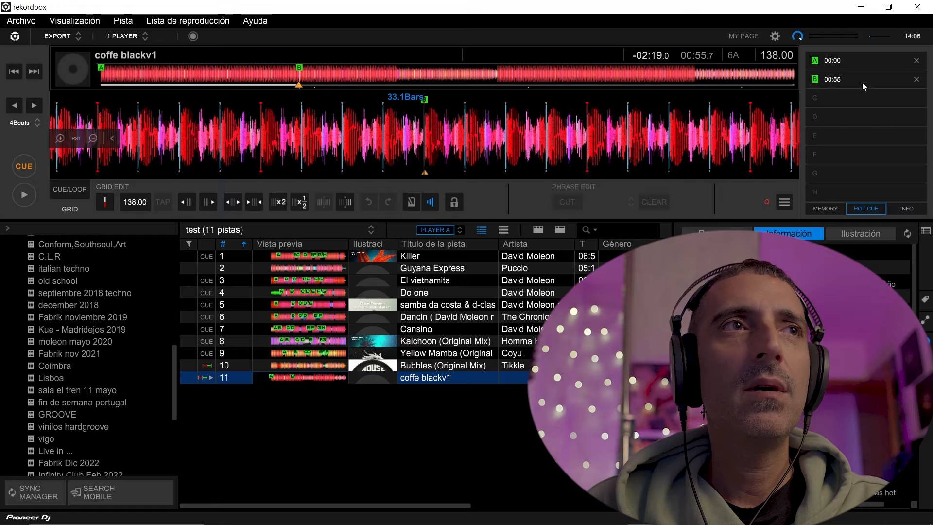
- Set the cue point at bar 49.1 of coffe blackv1 and store hot cue C there at 01:23
click(394, 75)
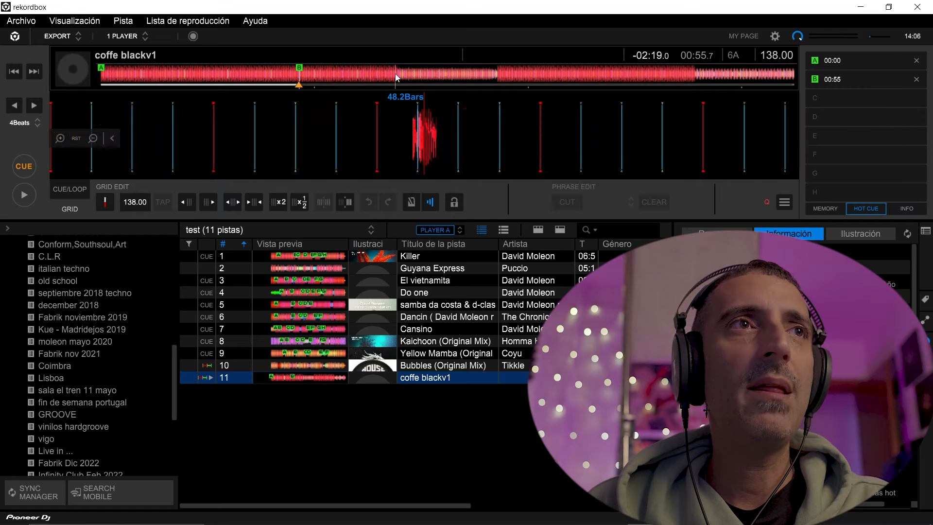
click(18, 198)
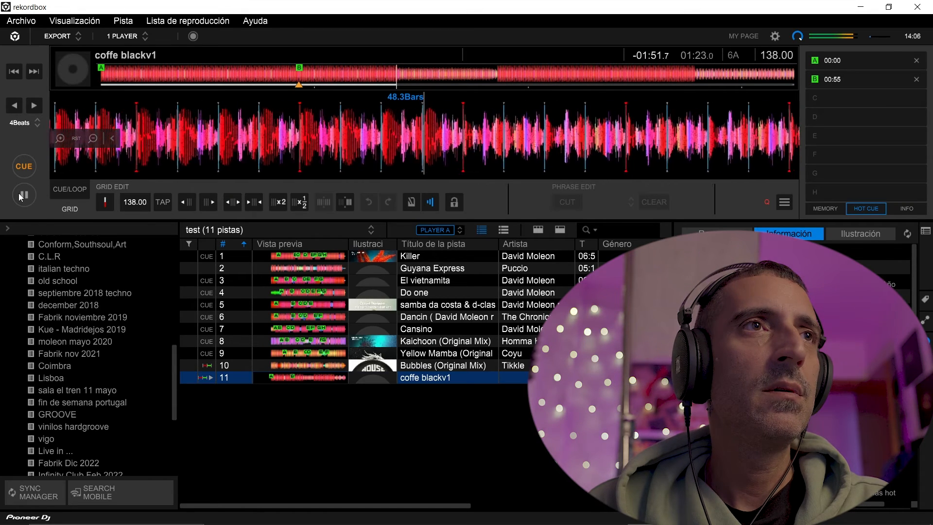
click(18, 199)
drag(428, 122, 442, 116)
click(23, 167)
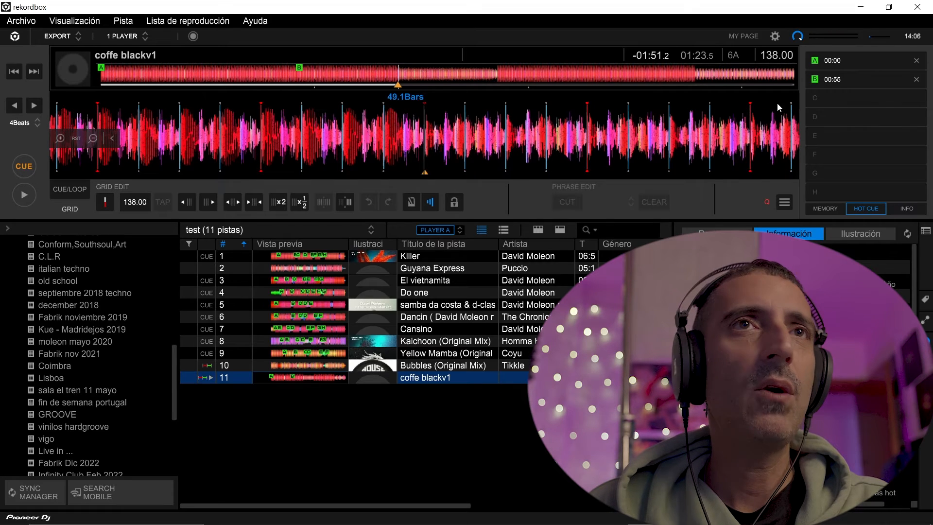
click(835, 95)
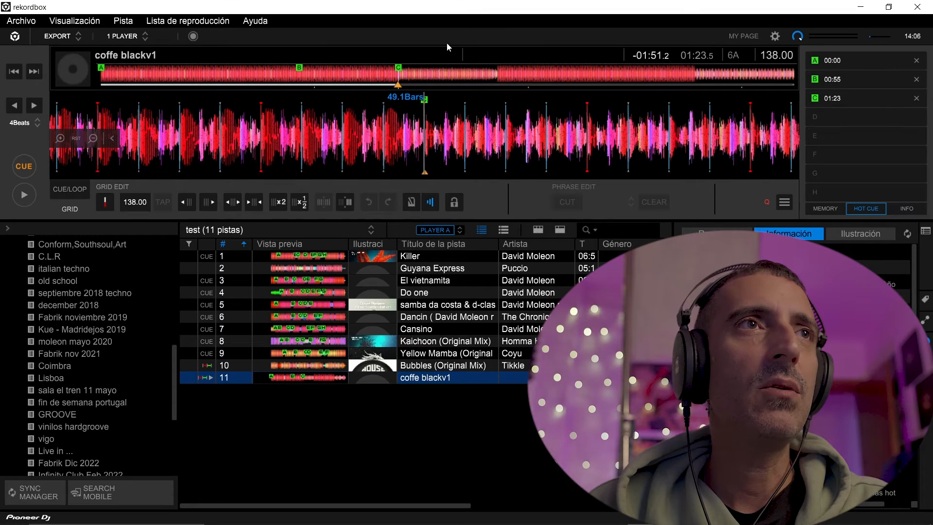
- Set the cue point at bar 65.1 of coffe blackv1 and store hot cue D there at 01:51
click(498, 75)
drag(480, 132, 473, 133)
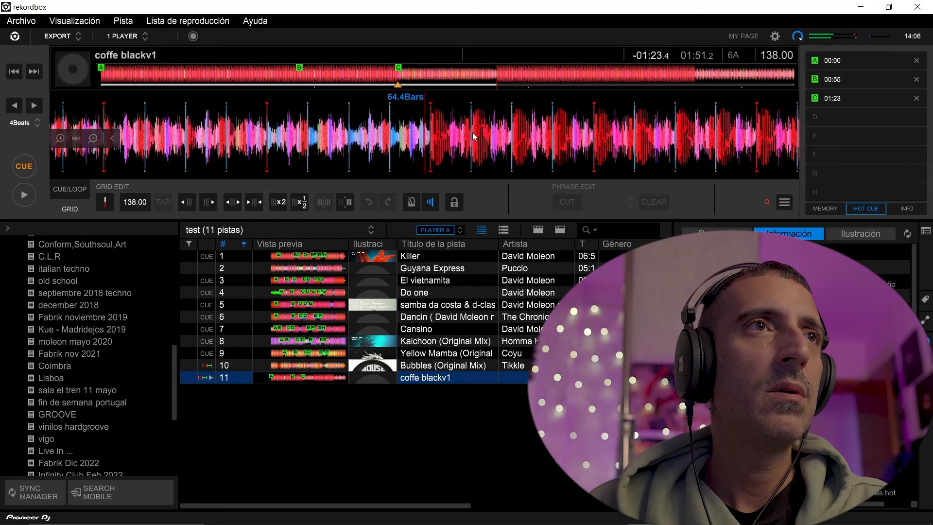
click(28, 166)
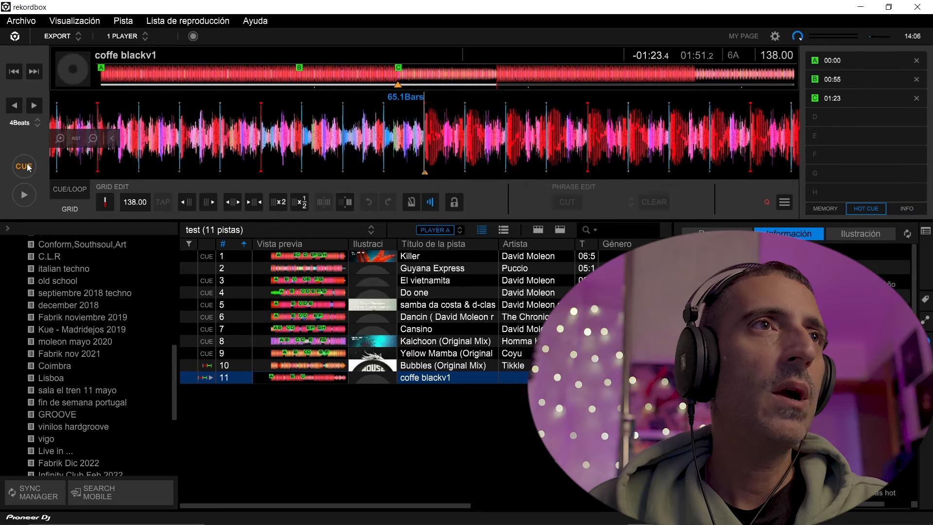
click(840, 122)
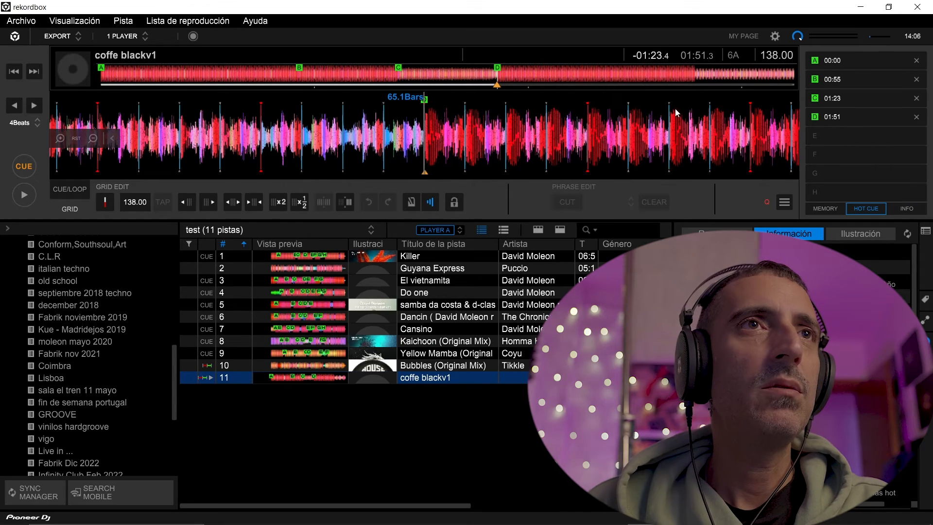
- Set the cue point at bar 97.1 of coffe blackv1 and store hot cue E there at 02:47
click(692, 81)
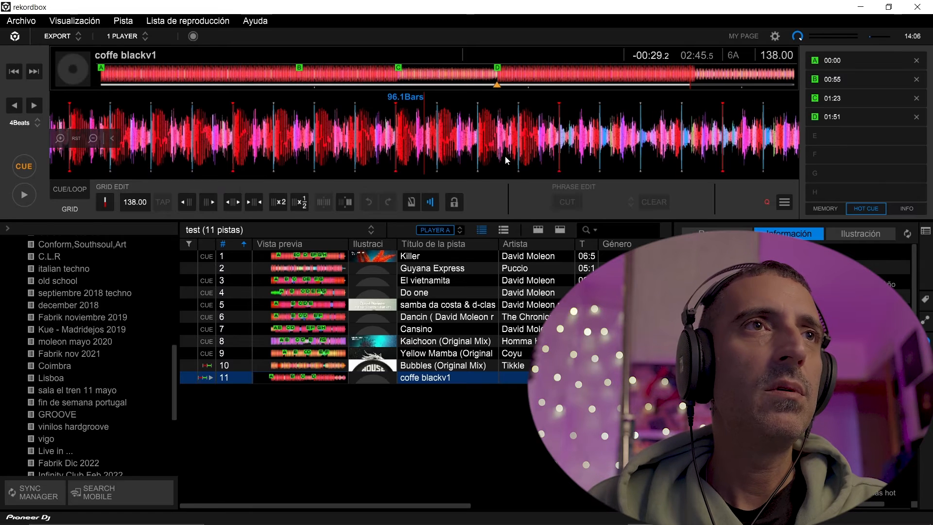
click(27, 198)
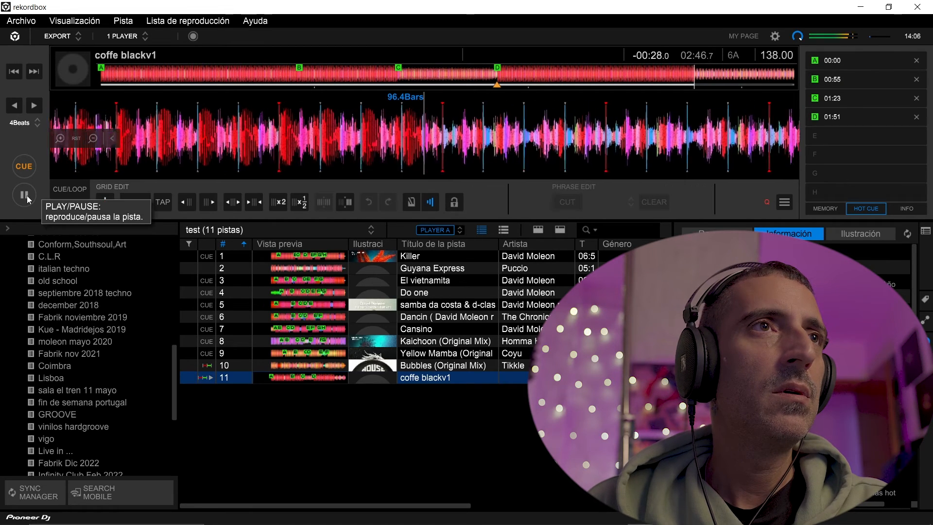
click(32, 189)
click(24, 165)
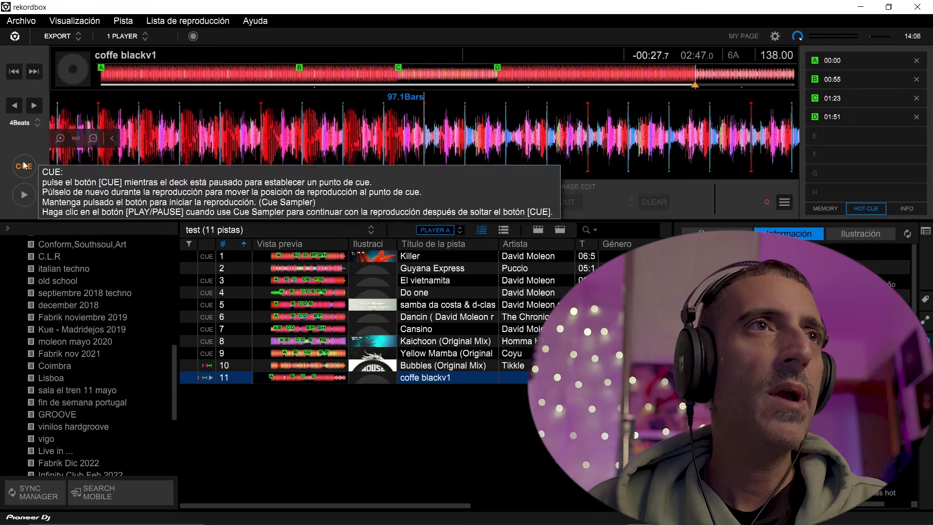
click(842, 136)
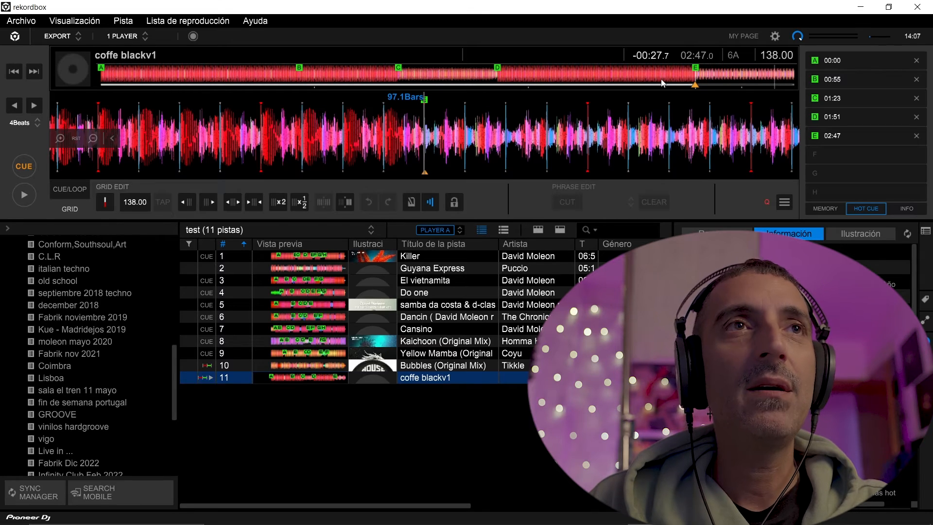
- Recall hot cue D in the cue and loop controls and start an 8-beat loop from it
click(641, 79)
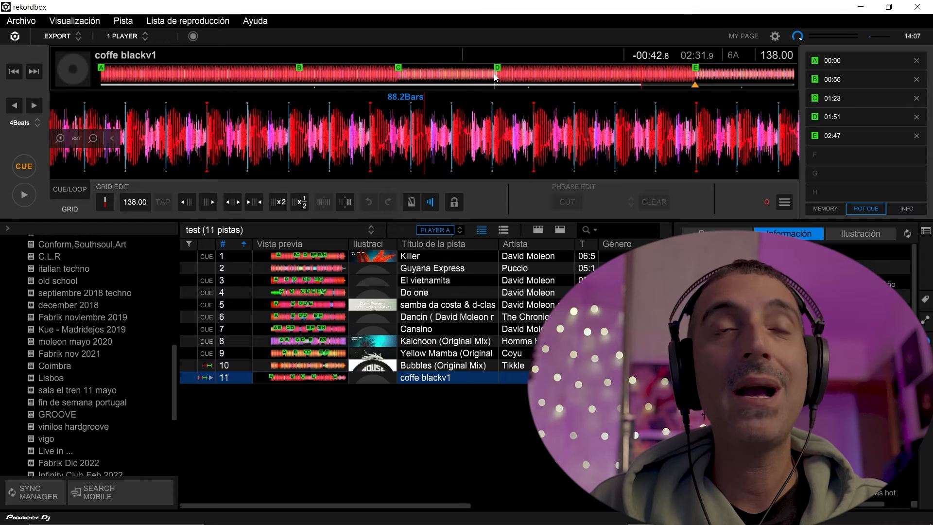
click(503, 78)
click(73, 191)
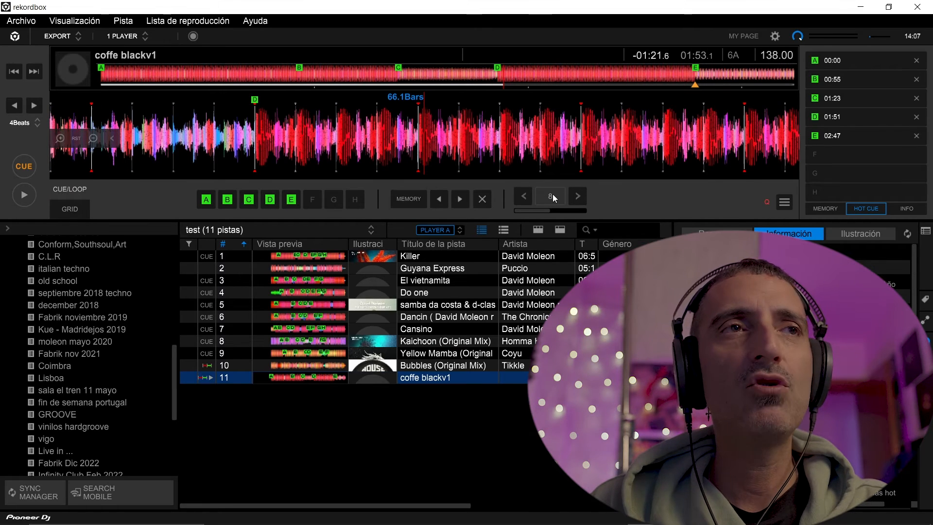
click(270, 199)
click(549, 196)
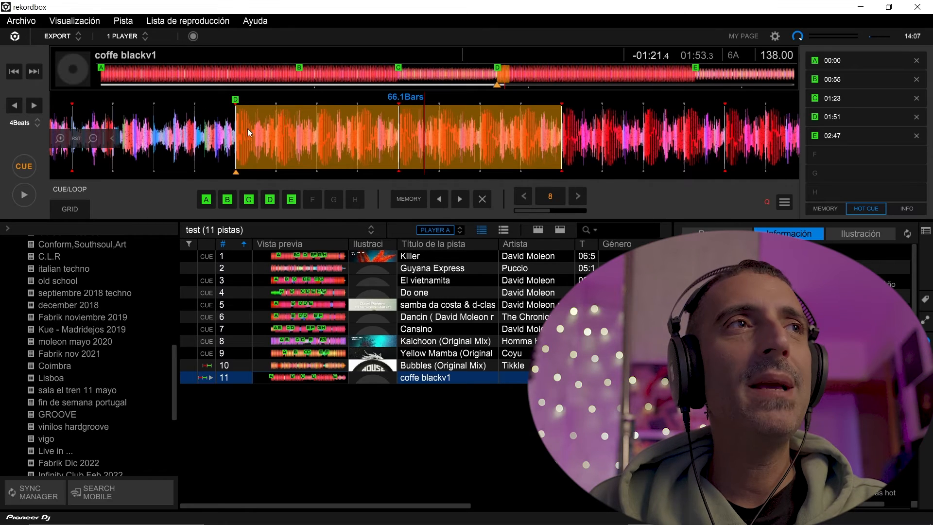
- Extend the loop at hot cue D to 128 beats, store it as a memory loop and show the memory list
click(579, 196)
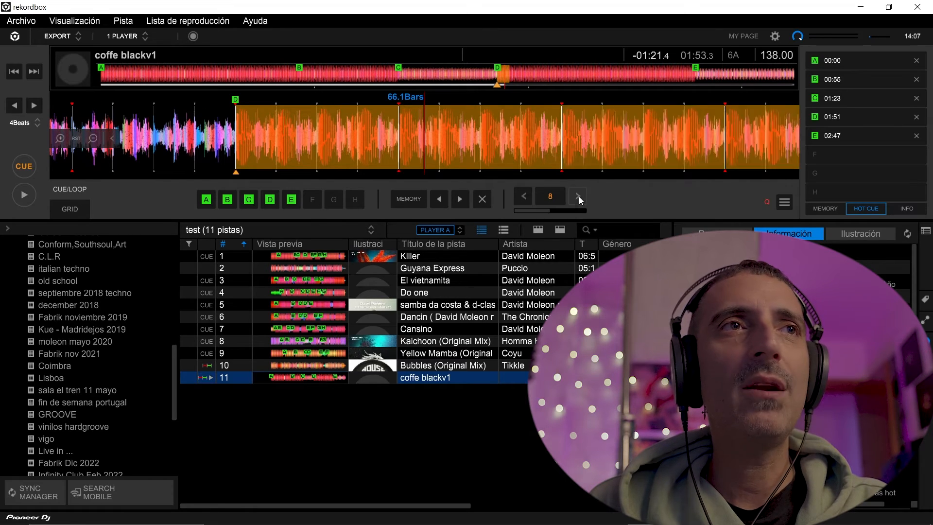
click(579, 196)
click(579, 196)
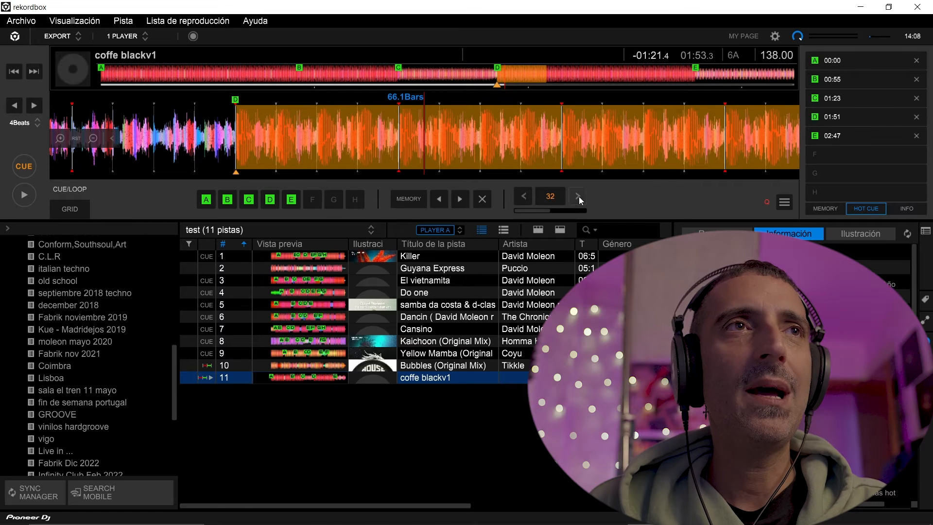
click(578, 196)
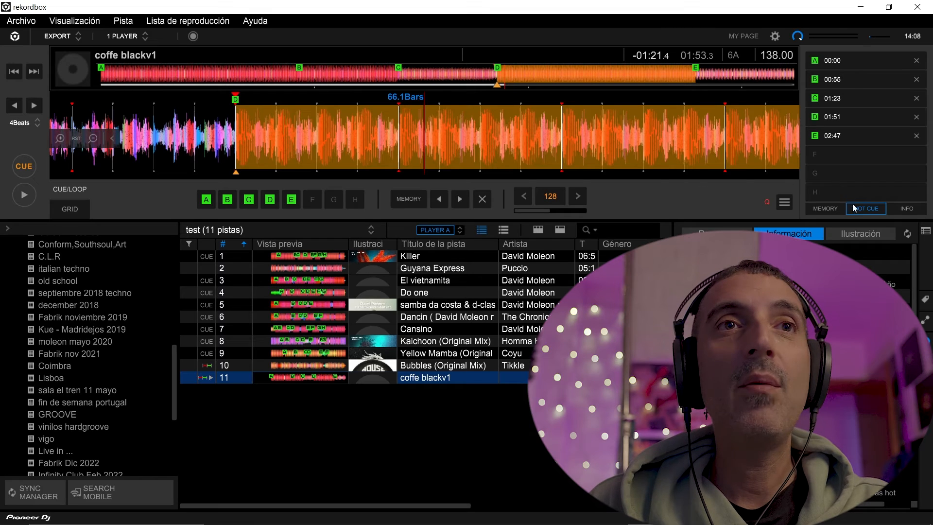
click(828, 206)
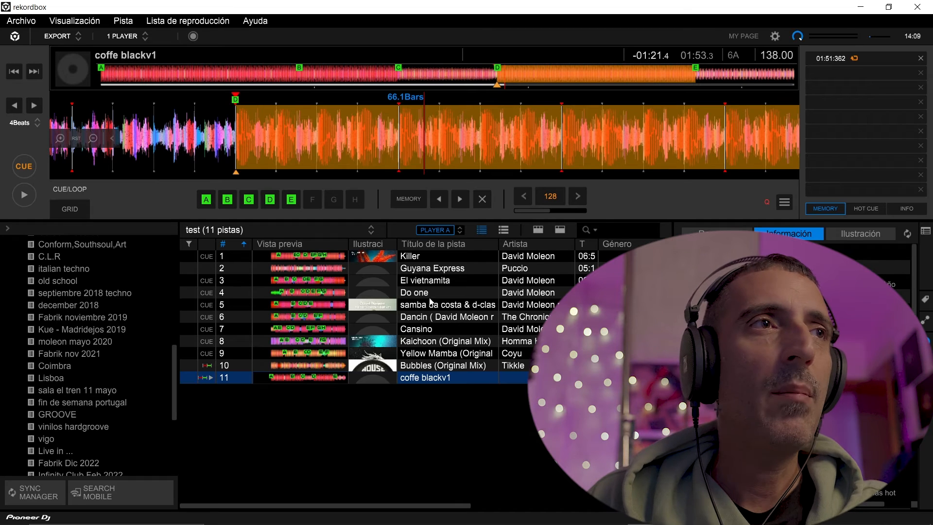
- Load the track Killer, show its hot cue list and audition the track around hot cues C and D
double_click(423, 256)
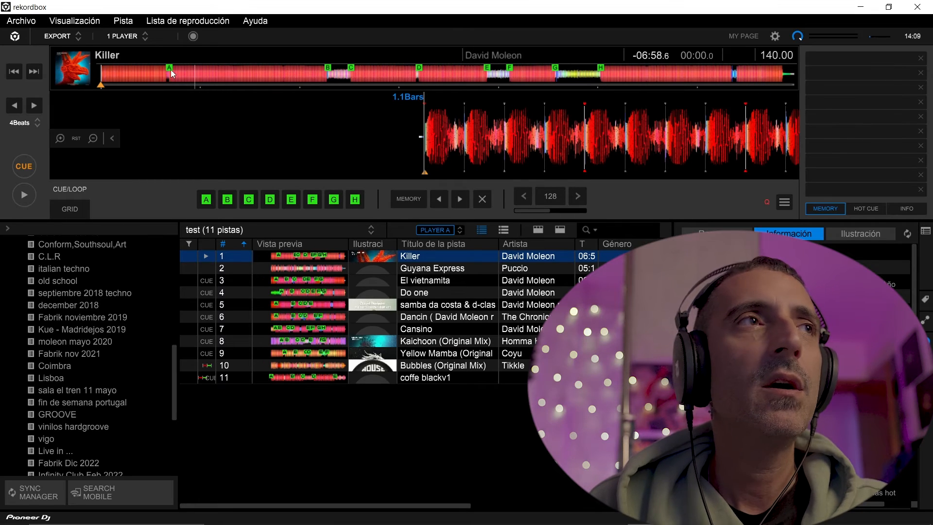
click(848, 204)
click(28, 194)
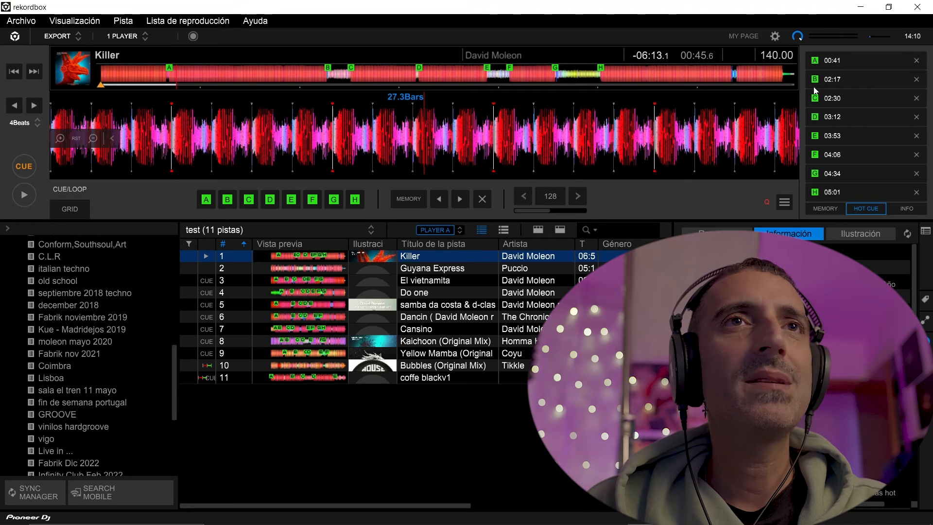
click(351, 74)
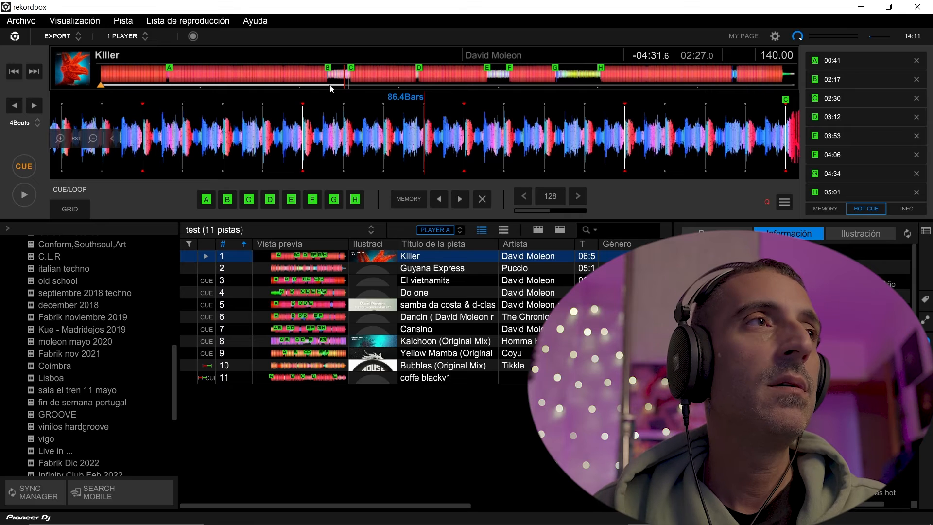
click(22, 197)
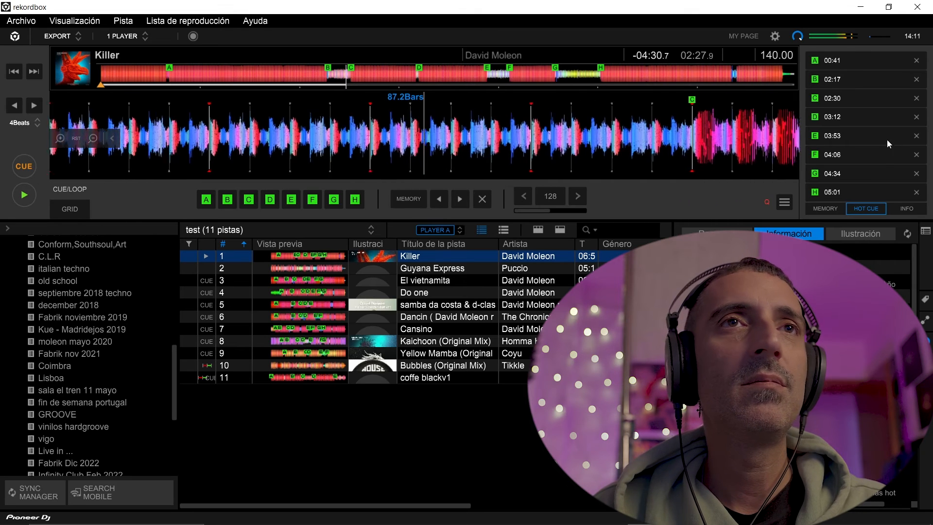
click(816, 118)
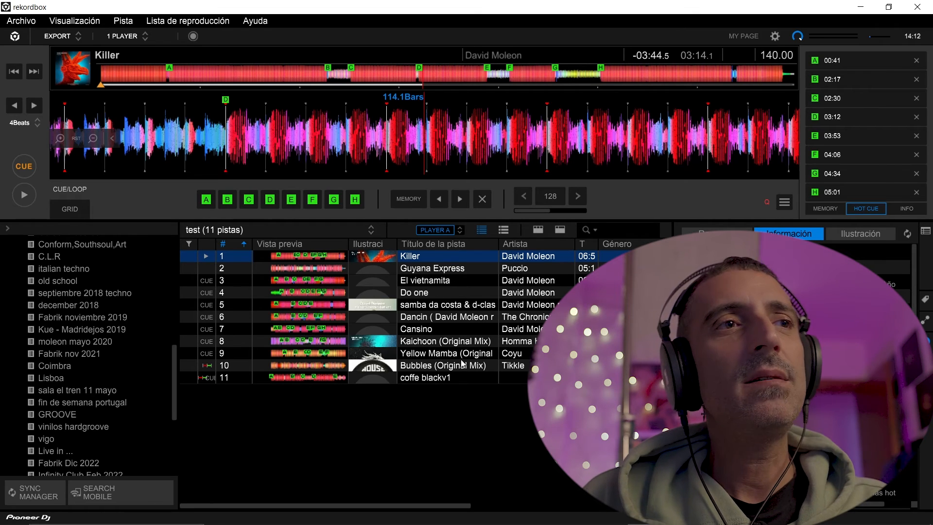
- Move Bubbles (Original Mix) to the first position of the test playlist
mouse_move(382, 264)
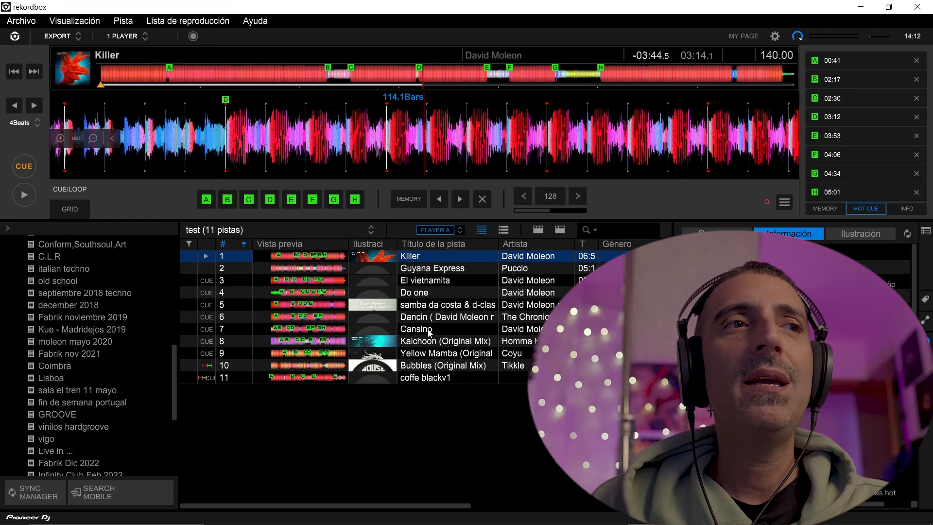
click(450, 366)
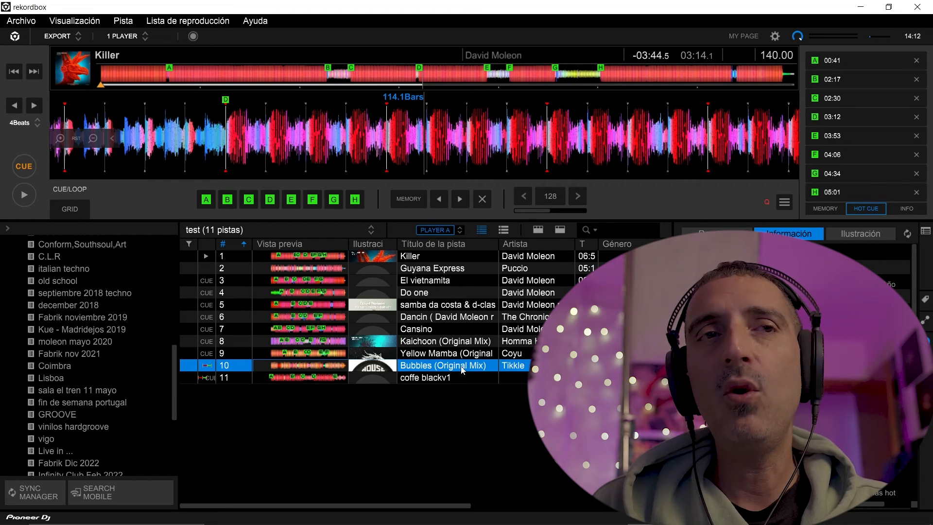
drag(462, 370, 431, 252)
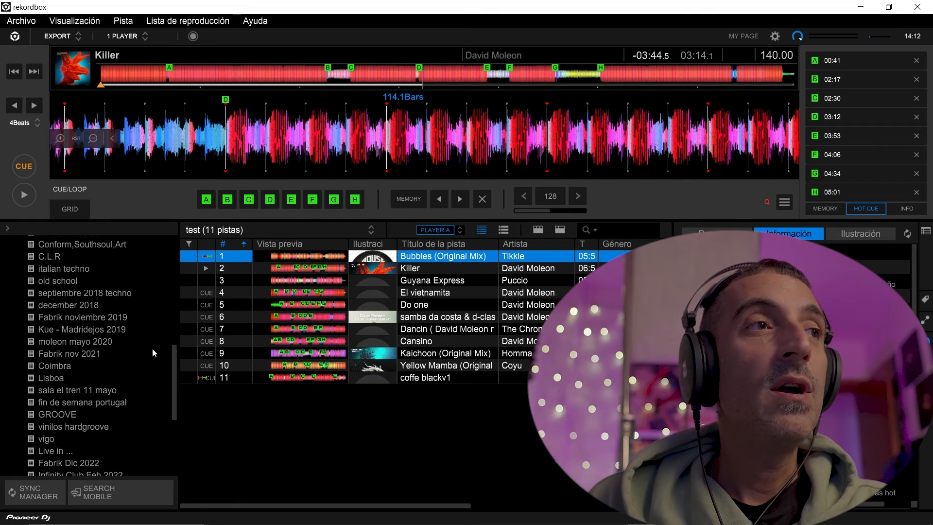
- Find the Sandisk 32gb drive among the devices and examine its general and category settings
scroll(153, 348, down, 5)
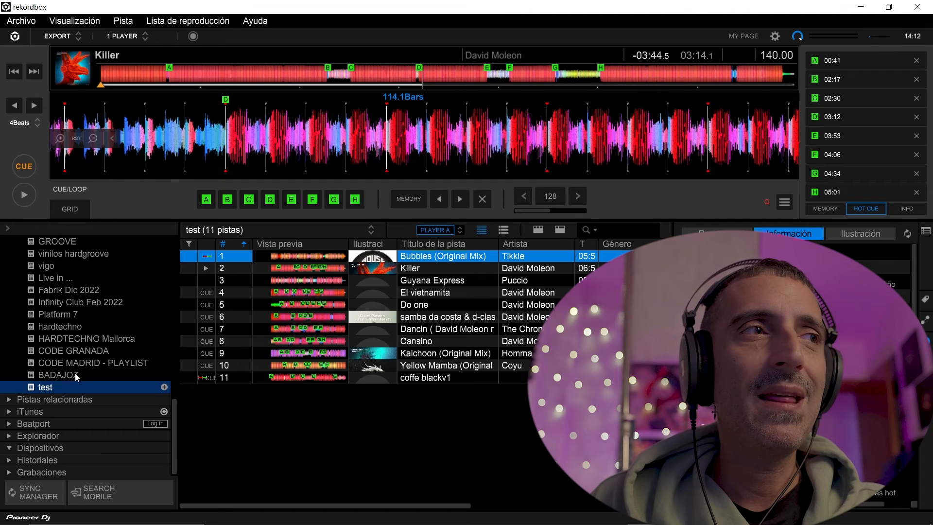
scroll(63, 372, up, 5)
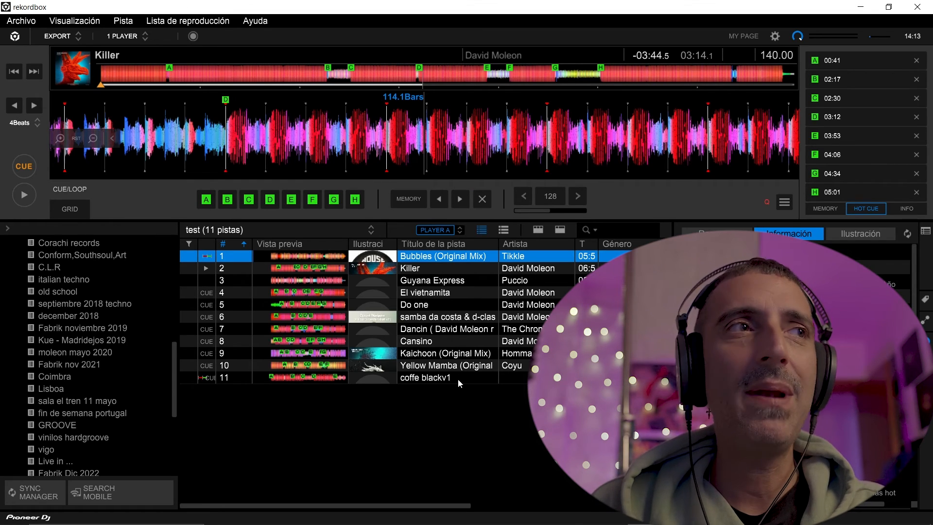
scroll(132, 346, down, 5)
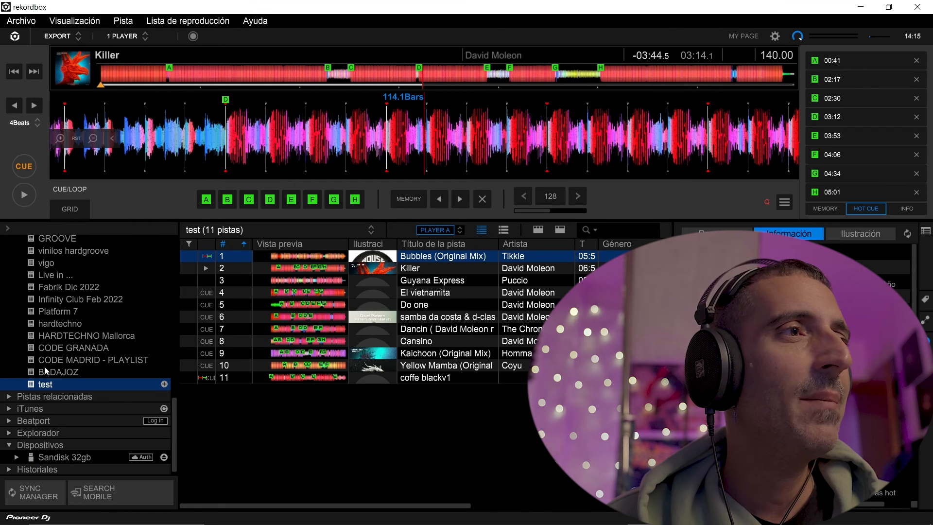
scroll(45, 360, down, 1)
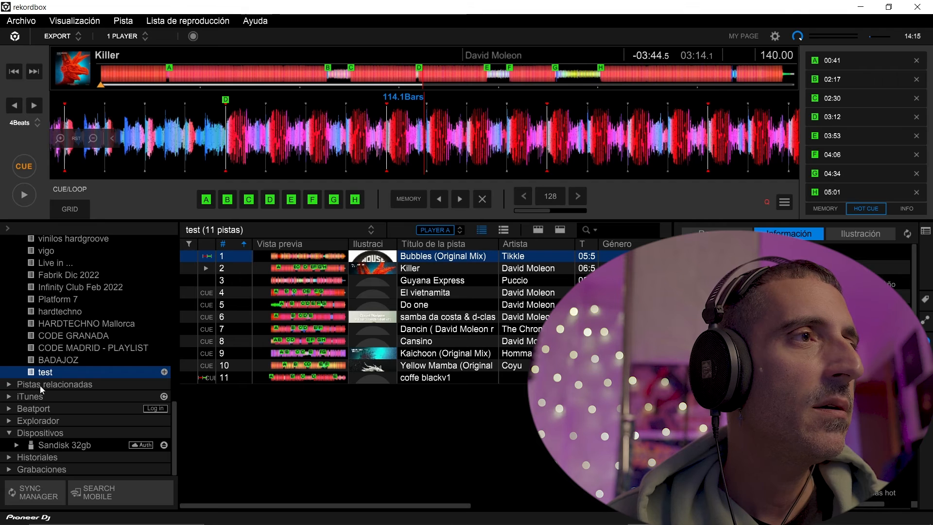
click(11, 434)
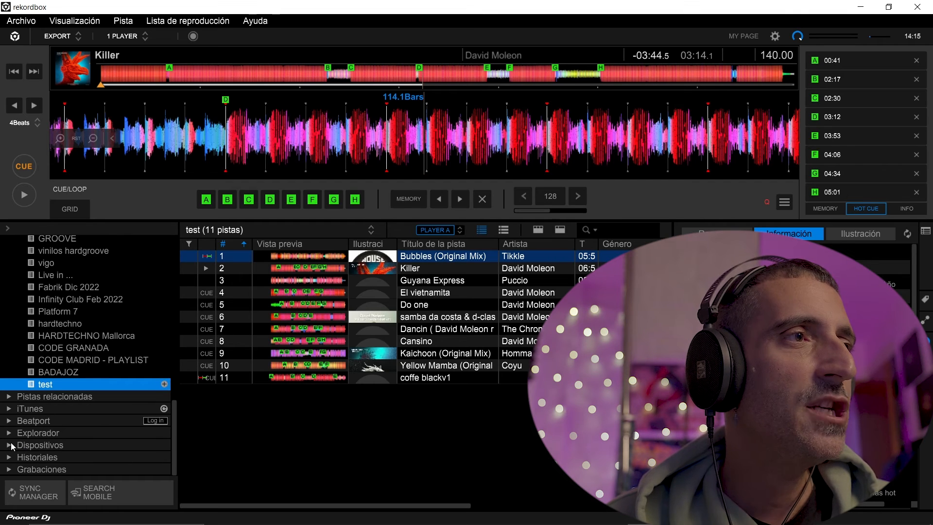
click(10, 445)
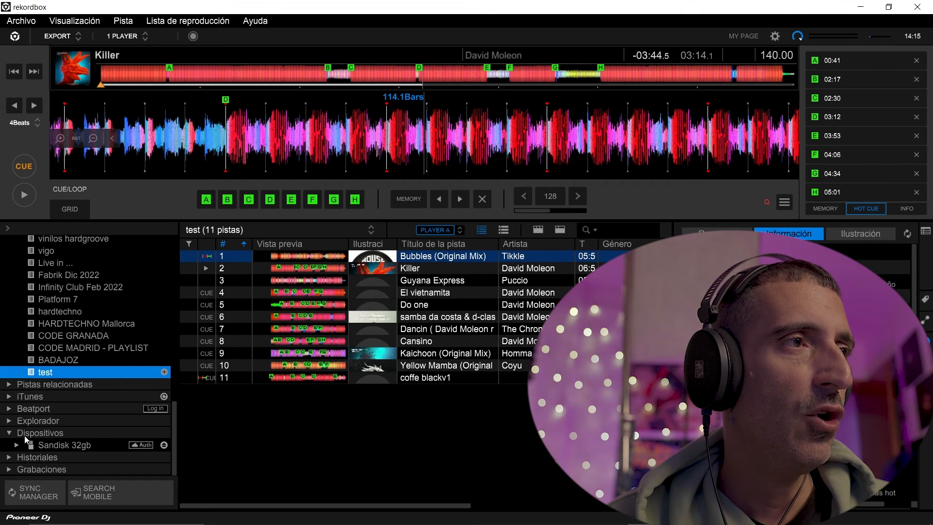
right_click(58, 445)
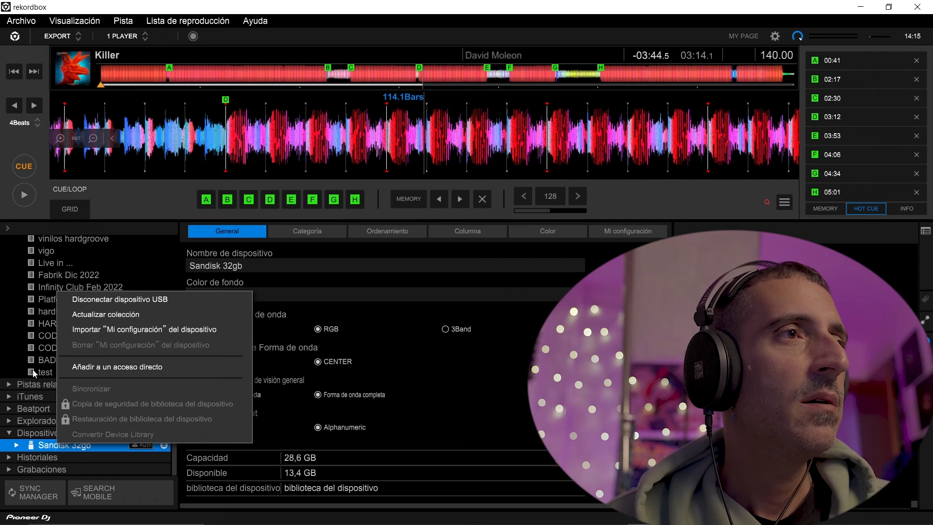
click(54, 445)
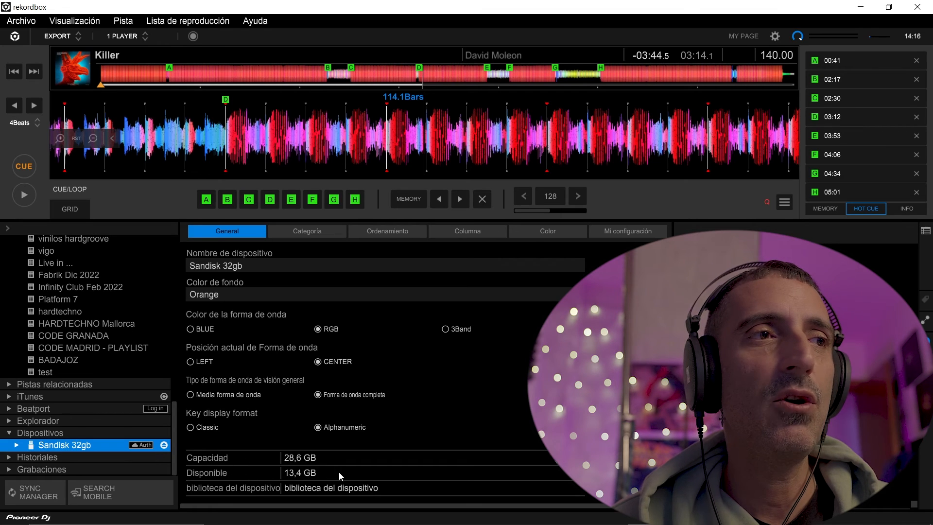
click(301, 232)
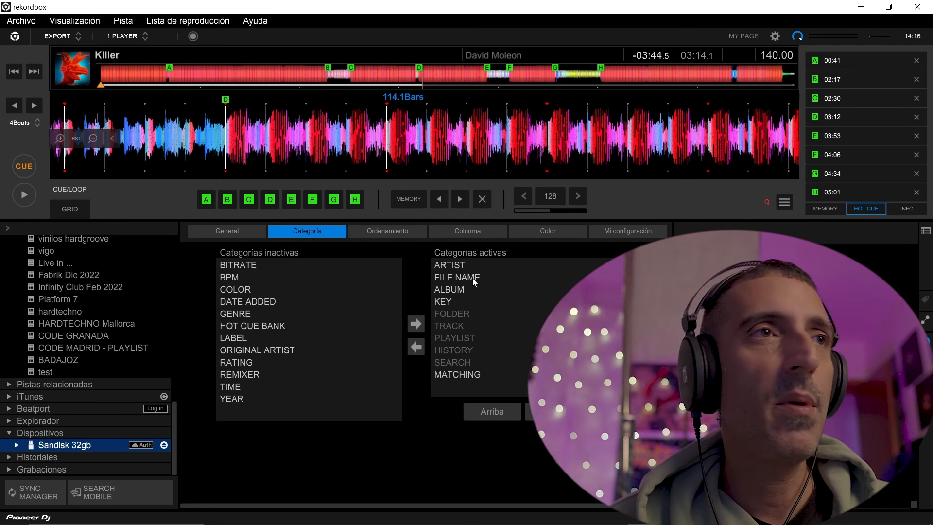
- Examine the Sandisk 32gb drive's sorting, second-column, colour and My Settings options, including the choices for the second column
click(389, 233)
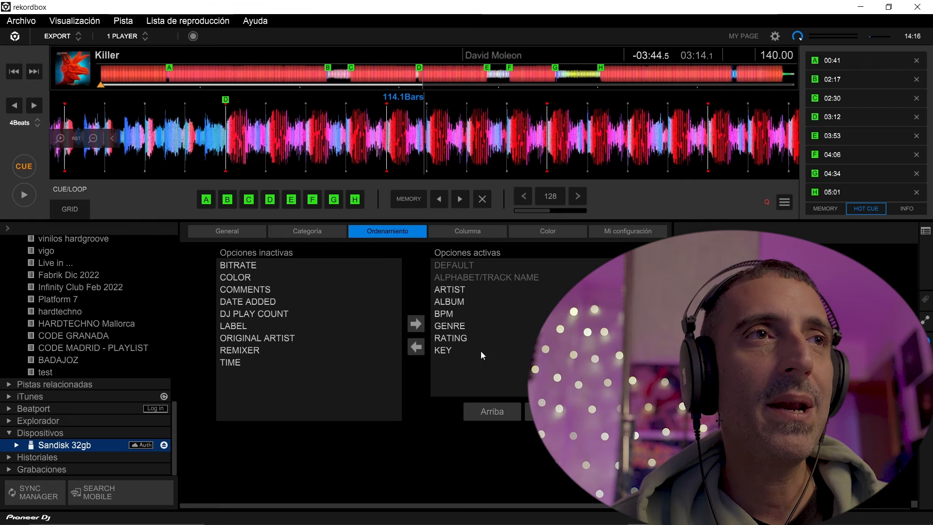
click(460, 230)
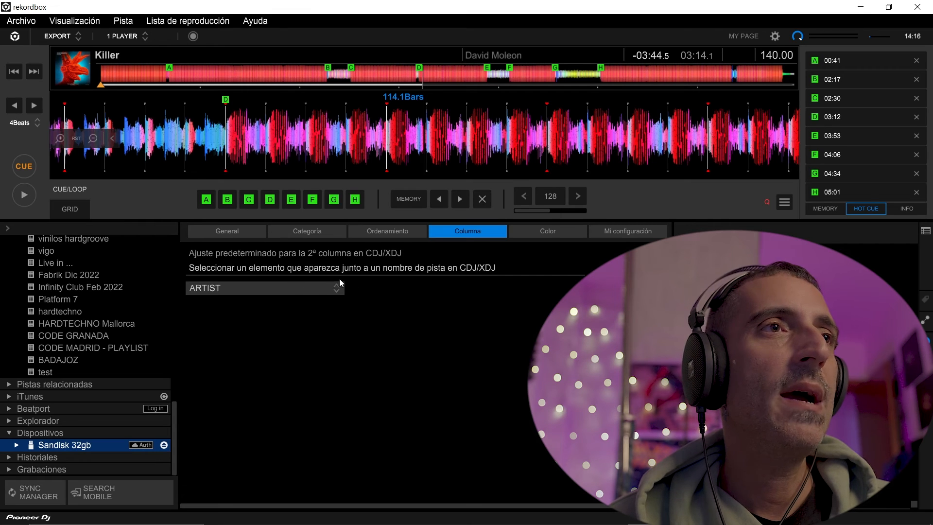
click(268, 288)
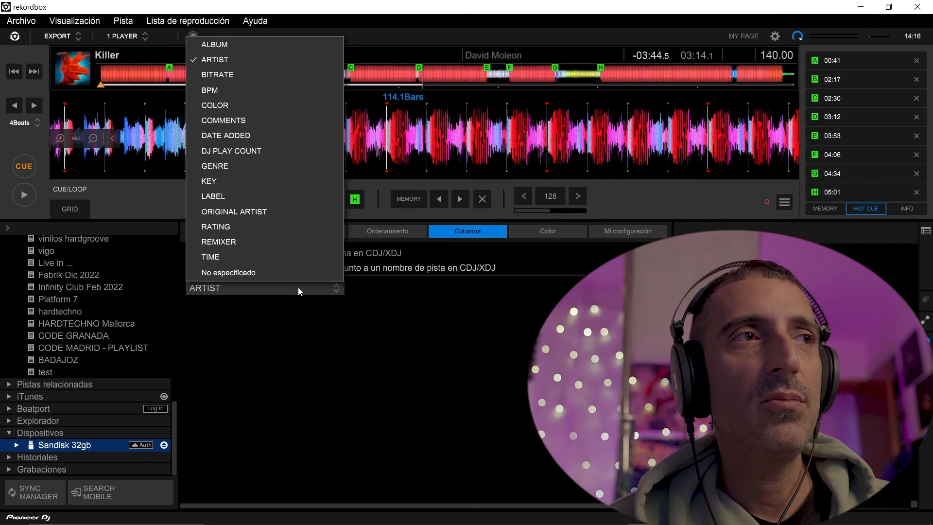
click(362, 303)
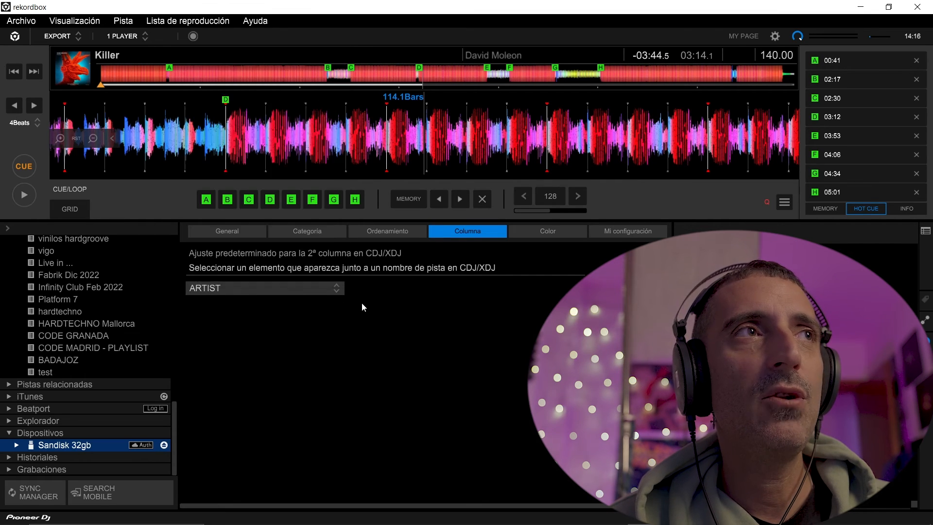
click(549, 234)
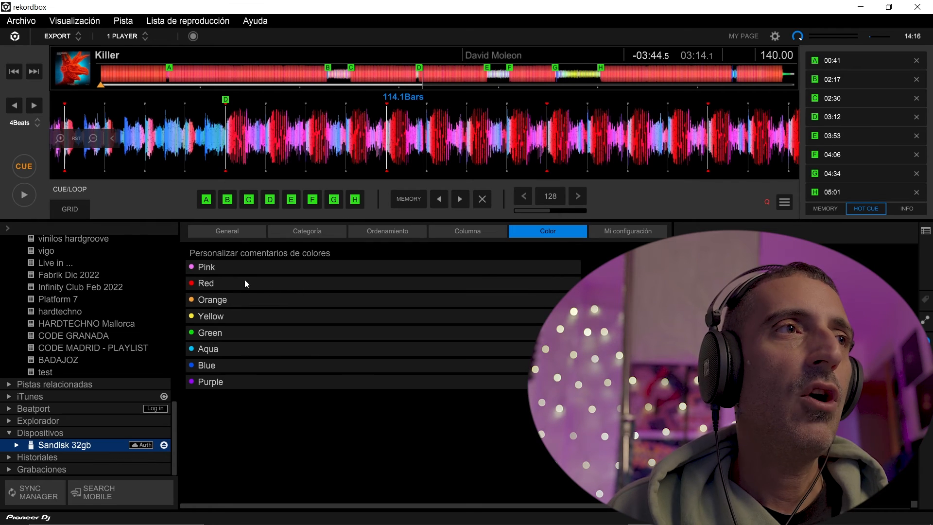
click(632, 231)
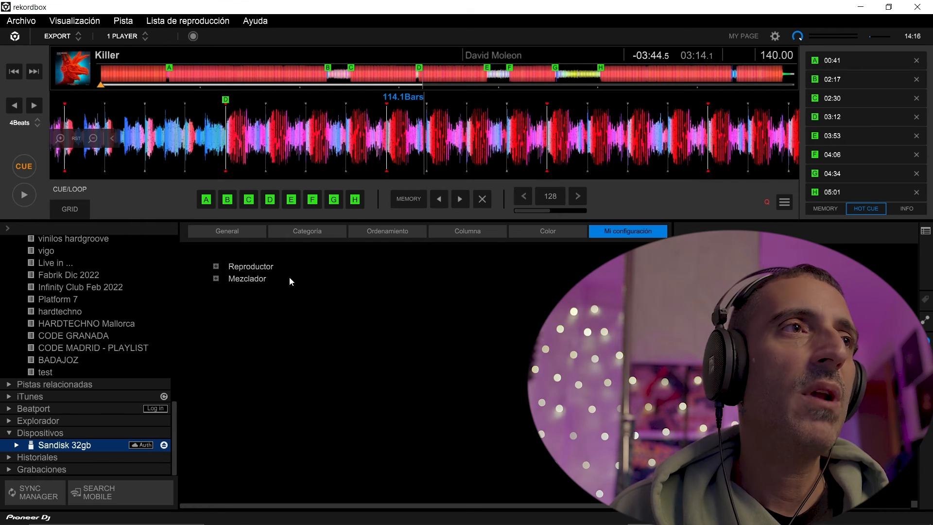
- Expand the Sandisk 32gb drive and its playlists folder to inspect what it contains
double_click(85, 444)
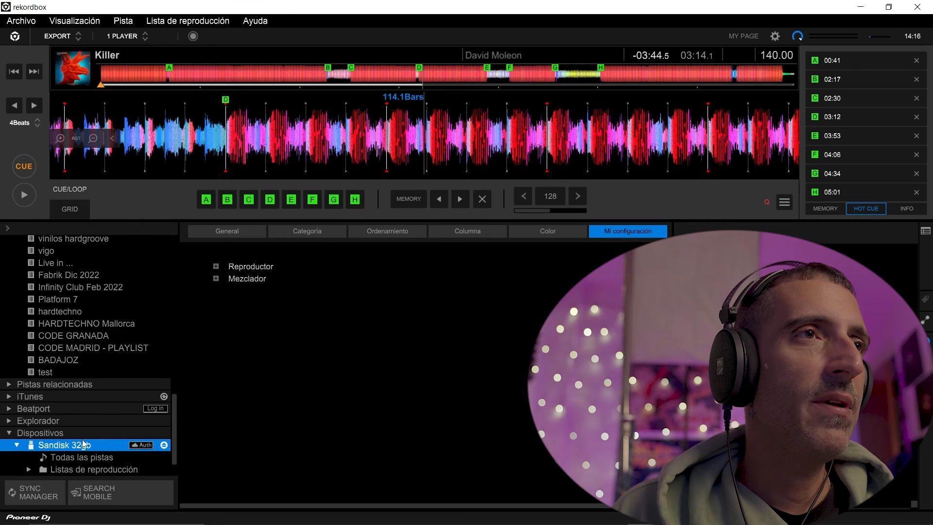
scroll(110, 410, down, 1)
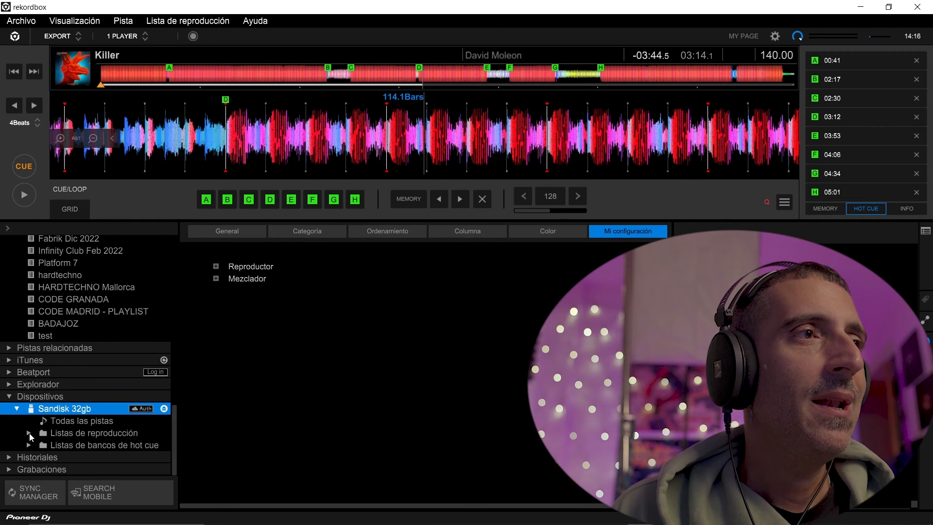
click(28, 432)
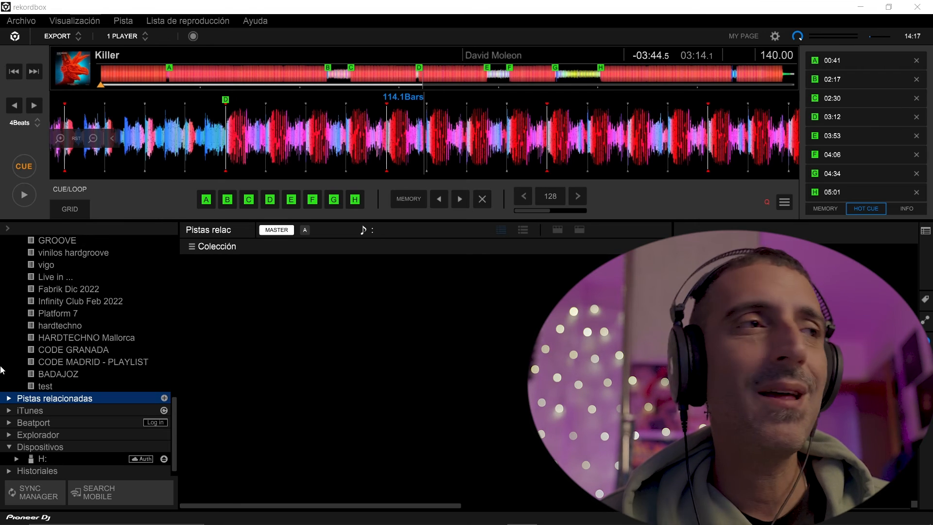
- Open the general settings of the H: USB device and set its device name to pendrive
click(16, 460)
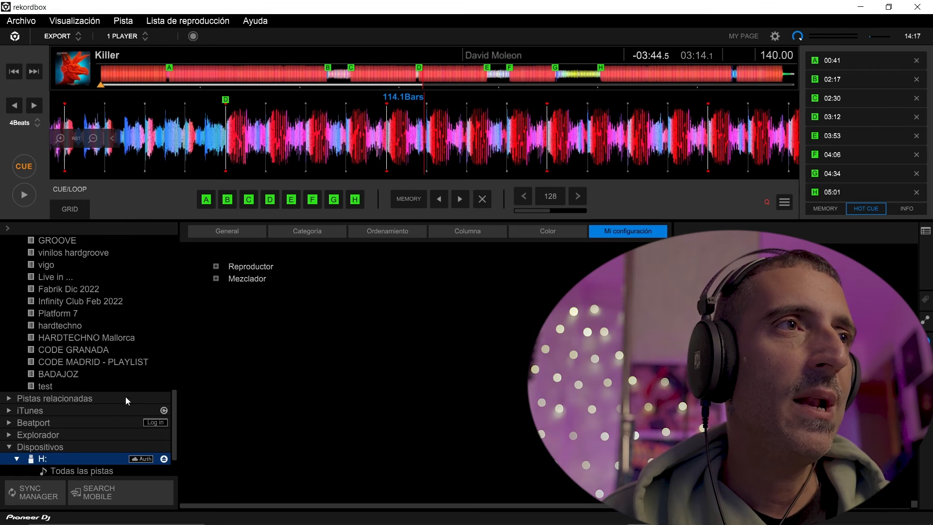
click(228, 231)
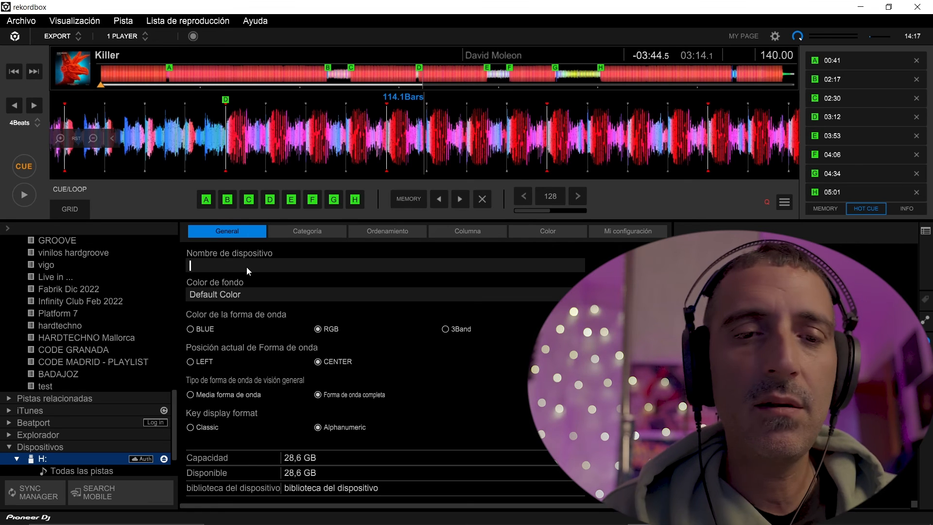
text(pendrive)
- Export the test playlist from the collection into the playlists folder of the H: USB device
scroll(80, 457, down, 2)
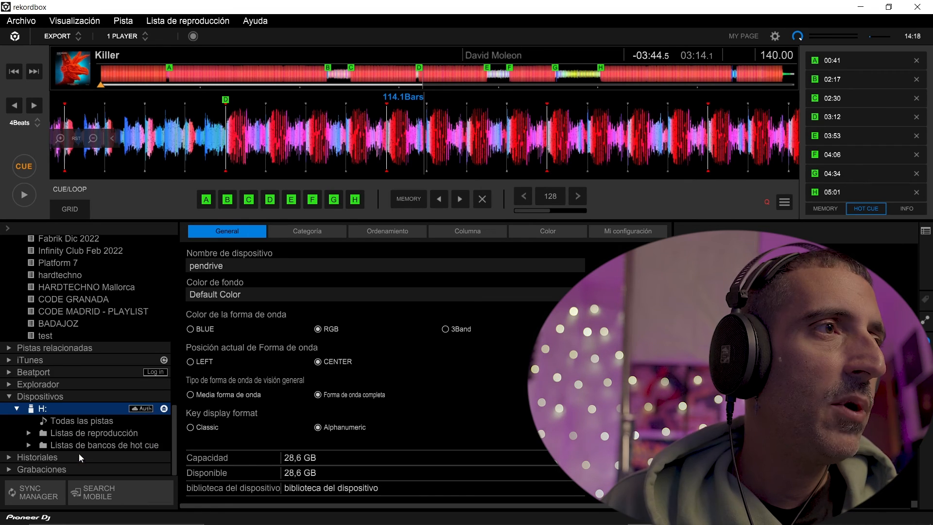
click(61, 437)
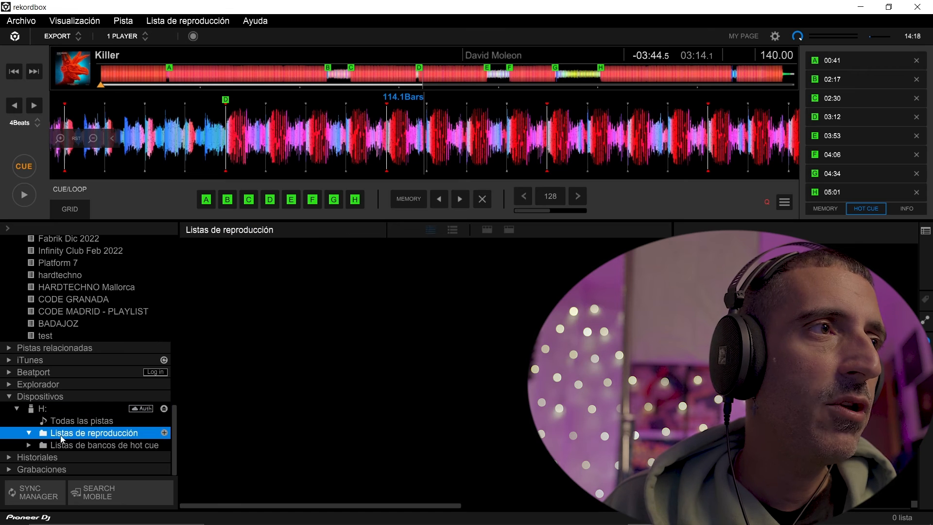
click(47, 336)
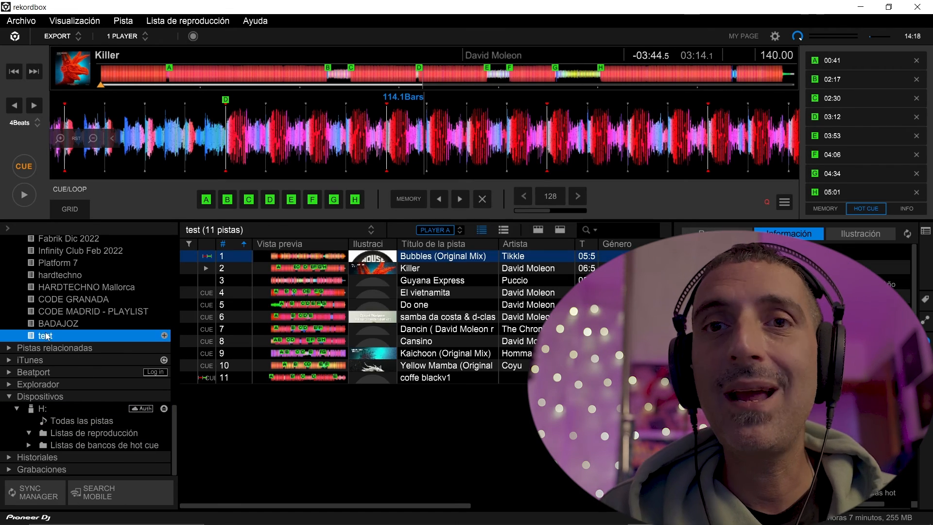
drag(47, 339, 80, 442)
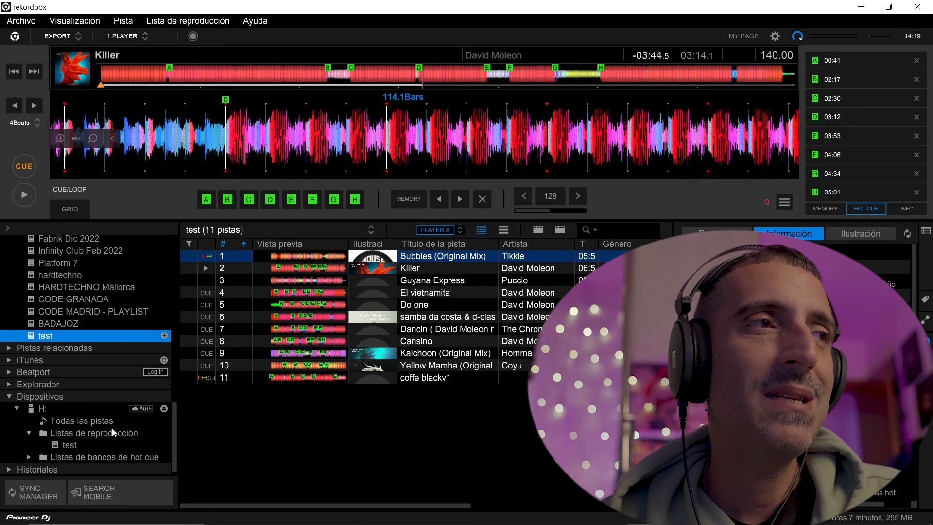
- Open the exported test playlist on the H: device and review its tracks and their order
click(70, 445)
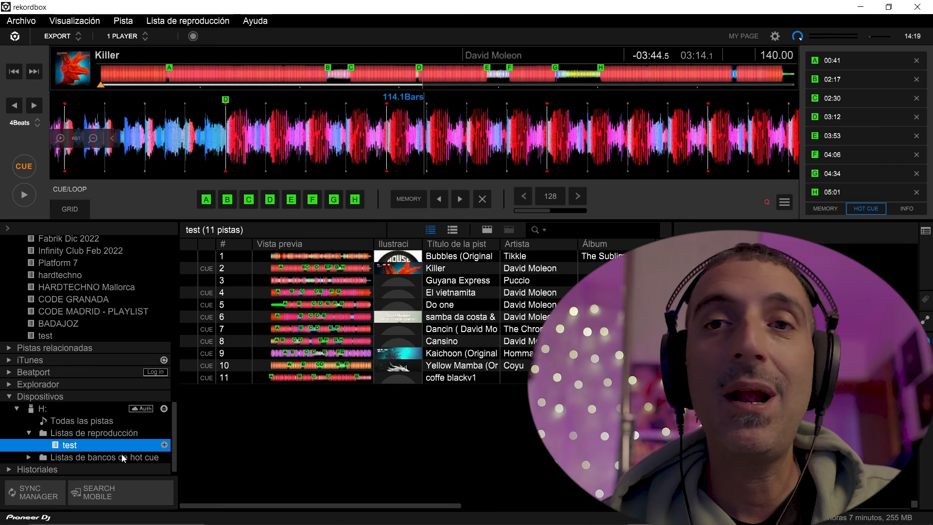
click(459, 258)
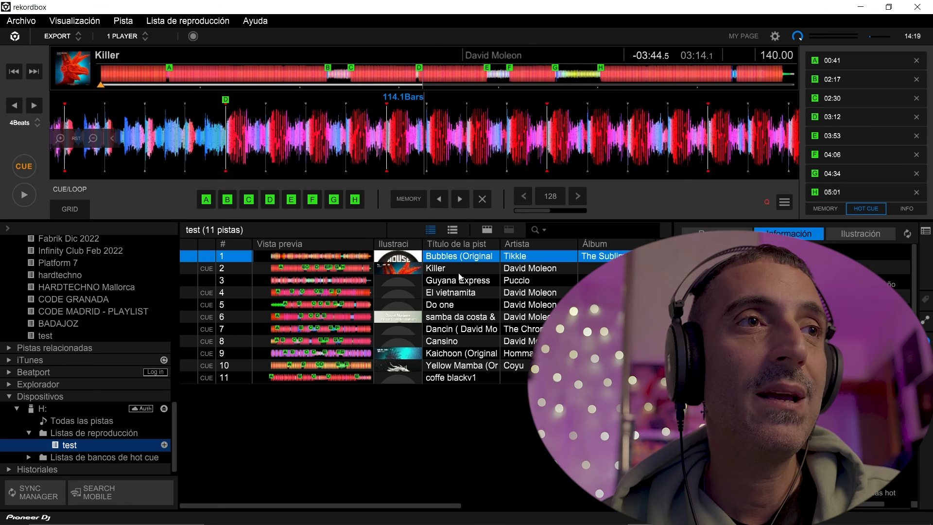
click(452, 381)
mouse_move(453, 376)
mouse_down()
mouse_move(441, 276)
mouse_move(462, 366)
mouse_up()
drag(442, 293, 467, 375)
drag(445, 317, 472, 375)
drag(447, 341, 474, 395)
mouse_move(444, 305)
mouse_down()
mouse_move(462, 361)
mouse_move(441, 293)
mouse_up()
drag(441, 293, 456, 379)
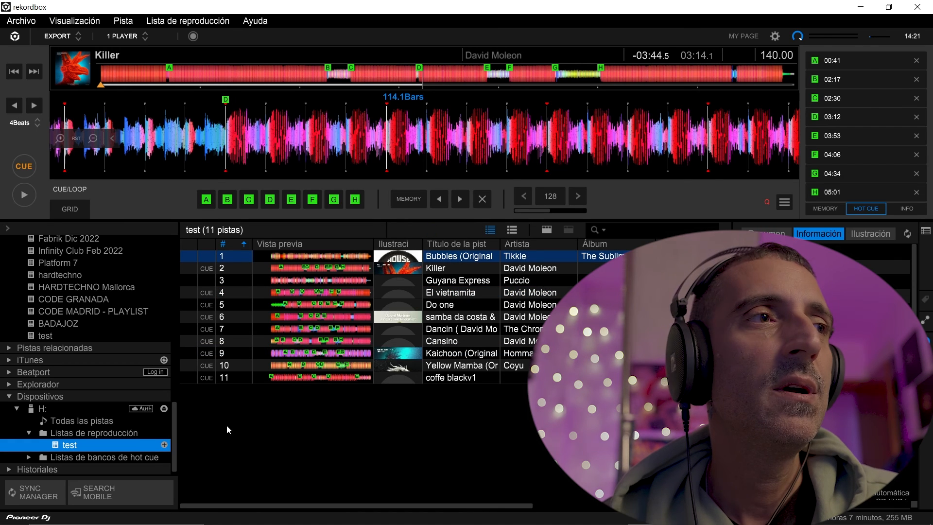
- Eject the H: USB device
click(164, 409)
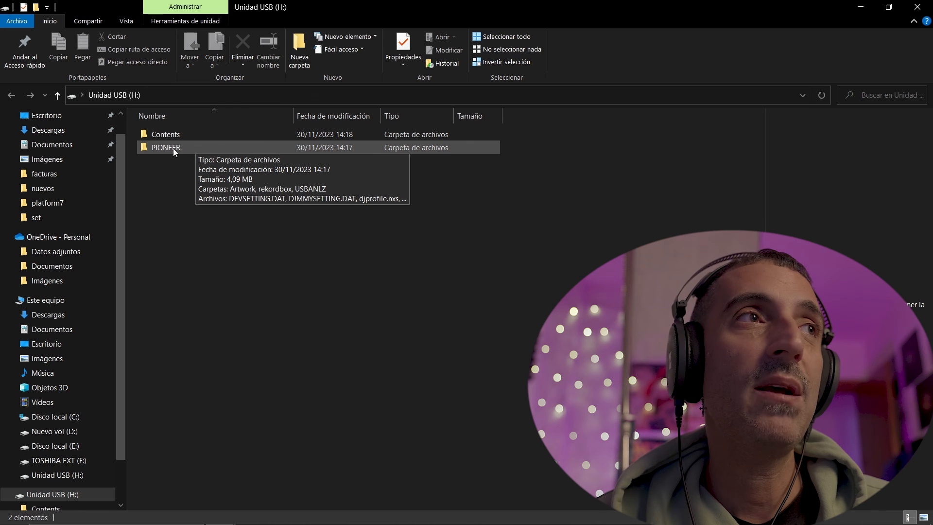
- In File Explorer, examine the PIONEER and Contents folders on the H: USB drive, including the unknown artist folder
double_click(175, 151)
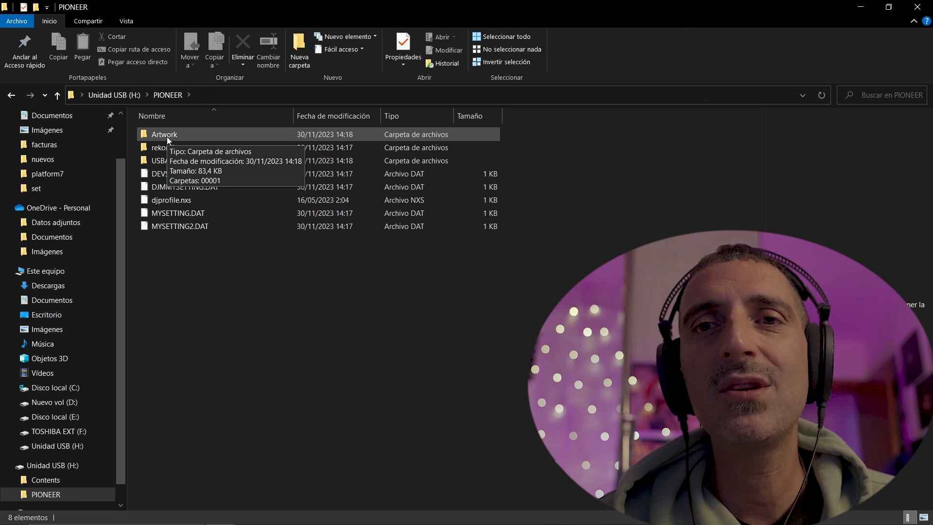
click(188, 147)
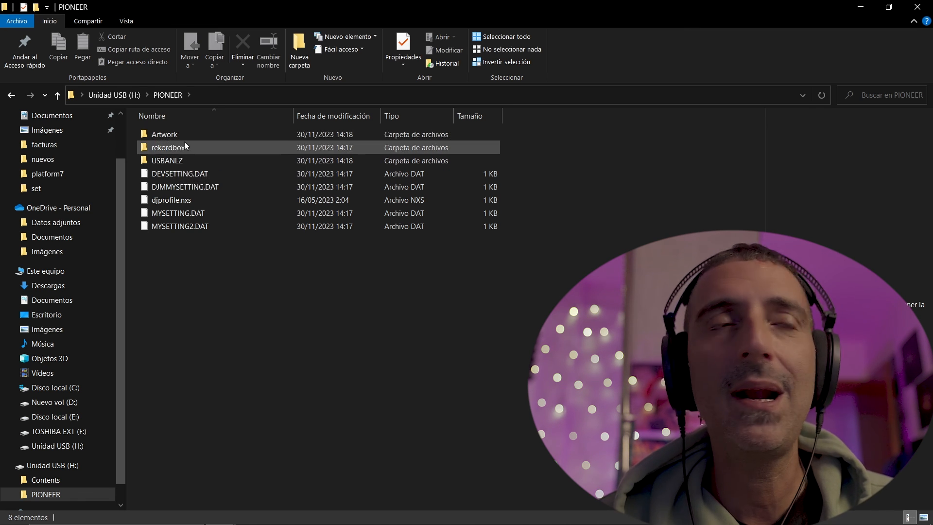
key(alt+Up)
click(173, 140)
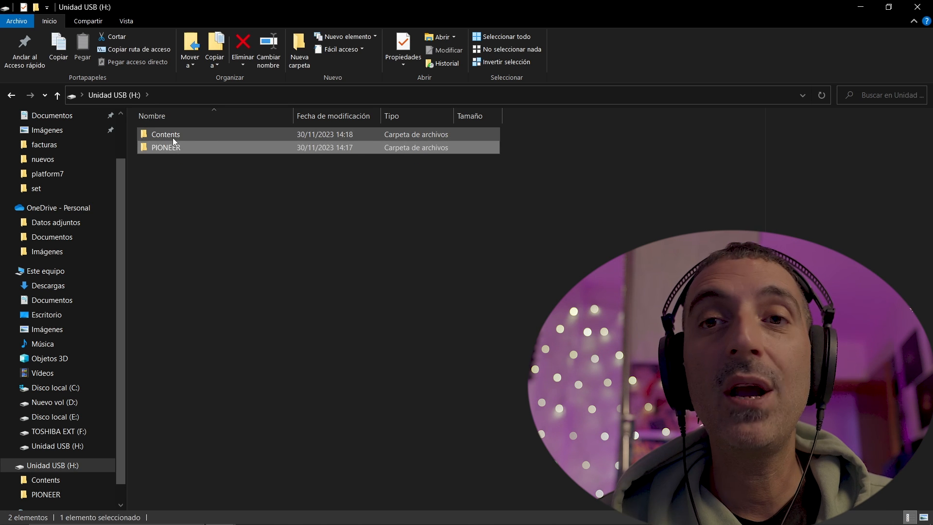
double_click(173, 141)
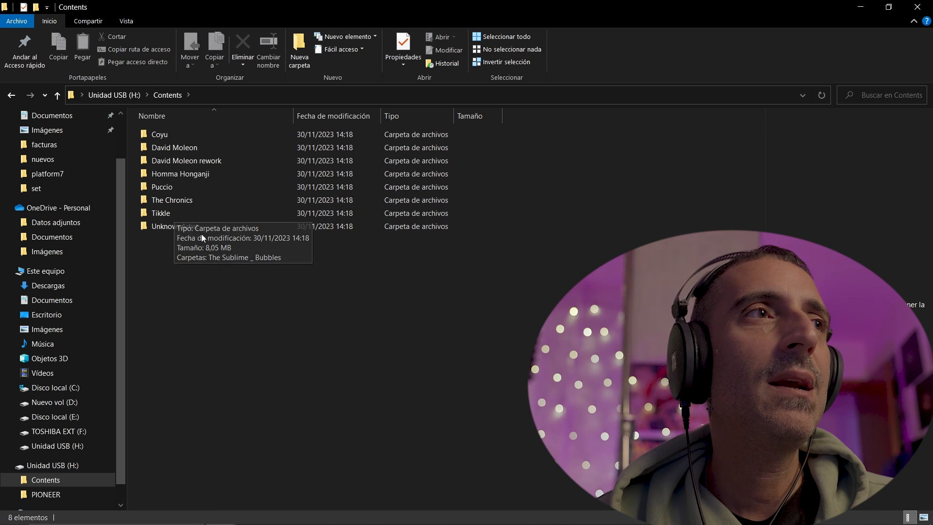
double_click(177, 226)
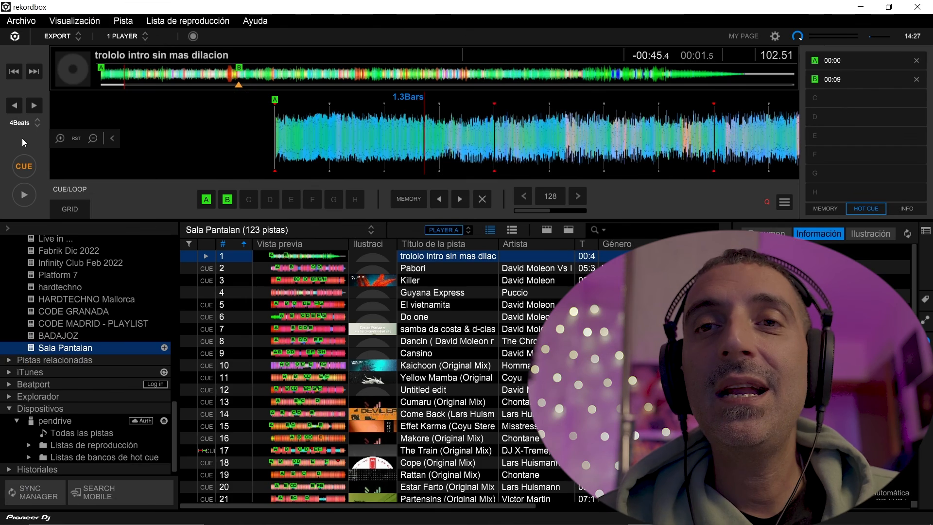